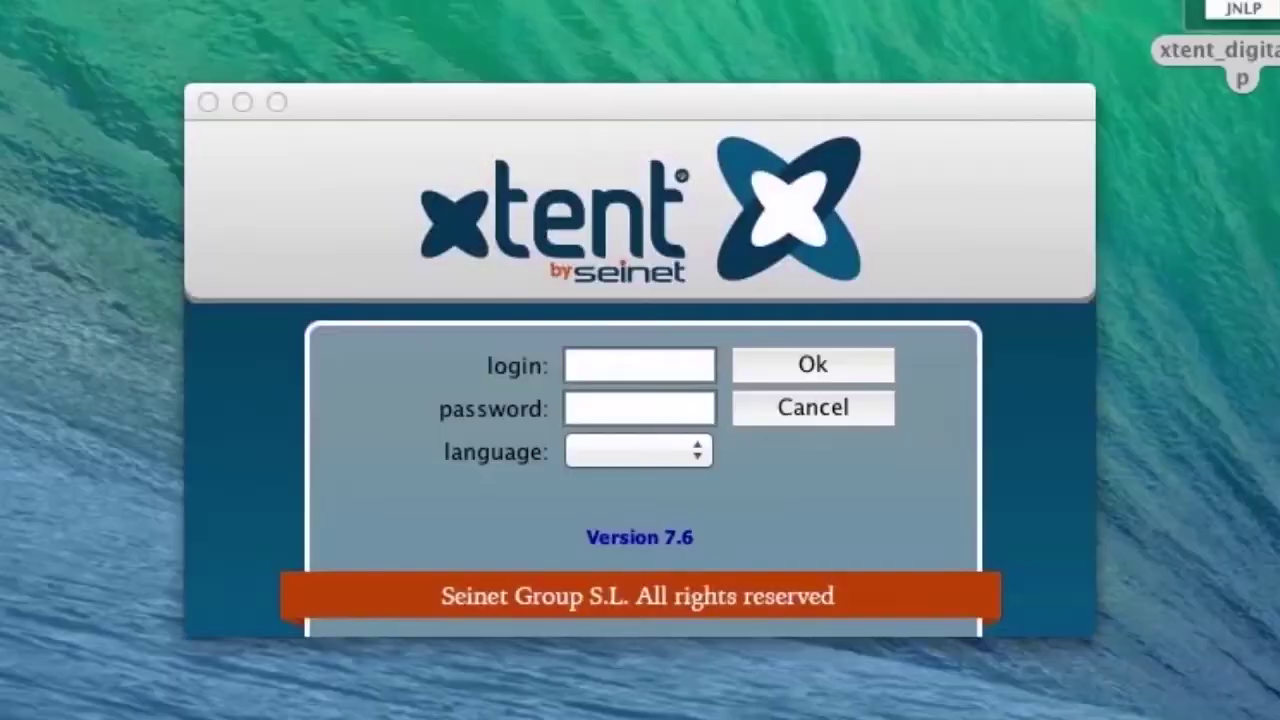
Log in as editor with the account password.
{"action": "left_click", "coordinate": [668, 366]}
{"action": "type", "text": "editor"}
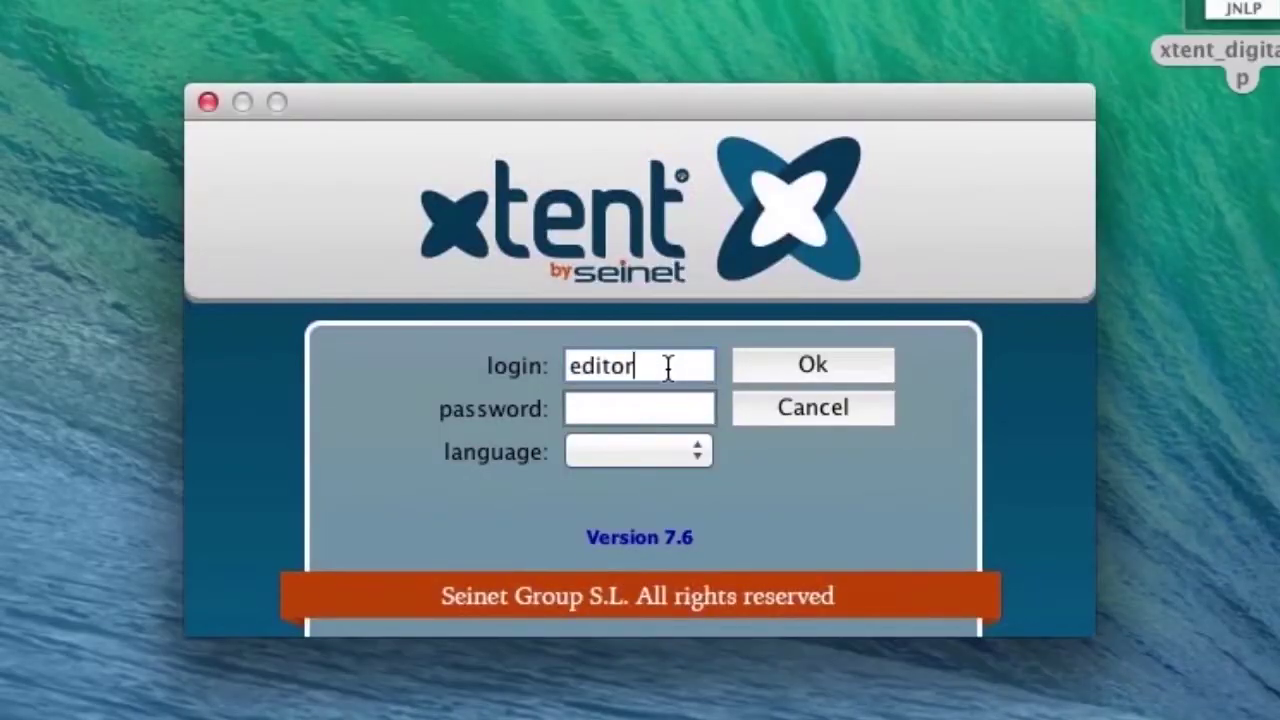
{"action": "key", "text": "Tab"}
{"action": "left_click", "coordinate": [833, 362]}
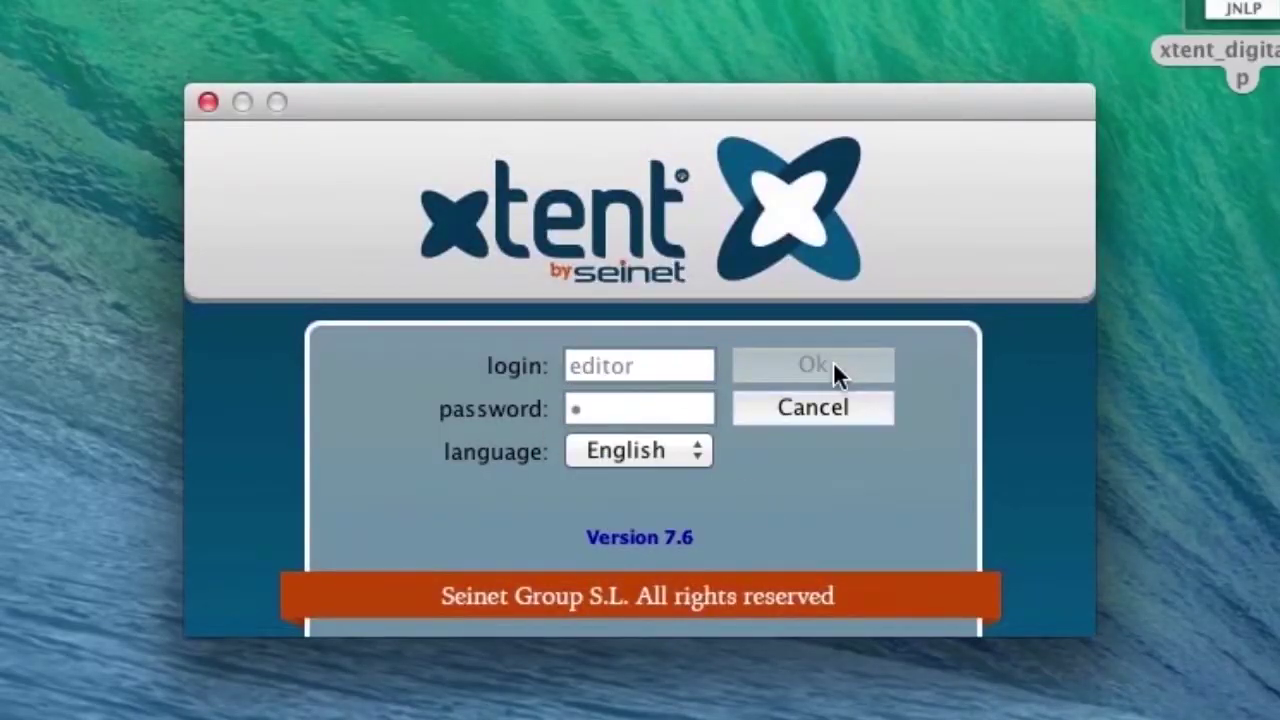
Look through the files attached to the newtrueandfalse document and view the usages of the image with the two children.
{"action": "left_click_drag", "start_coordinate": [716, 318], "coordinate": [712, 397]}
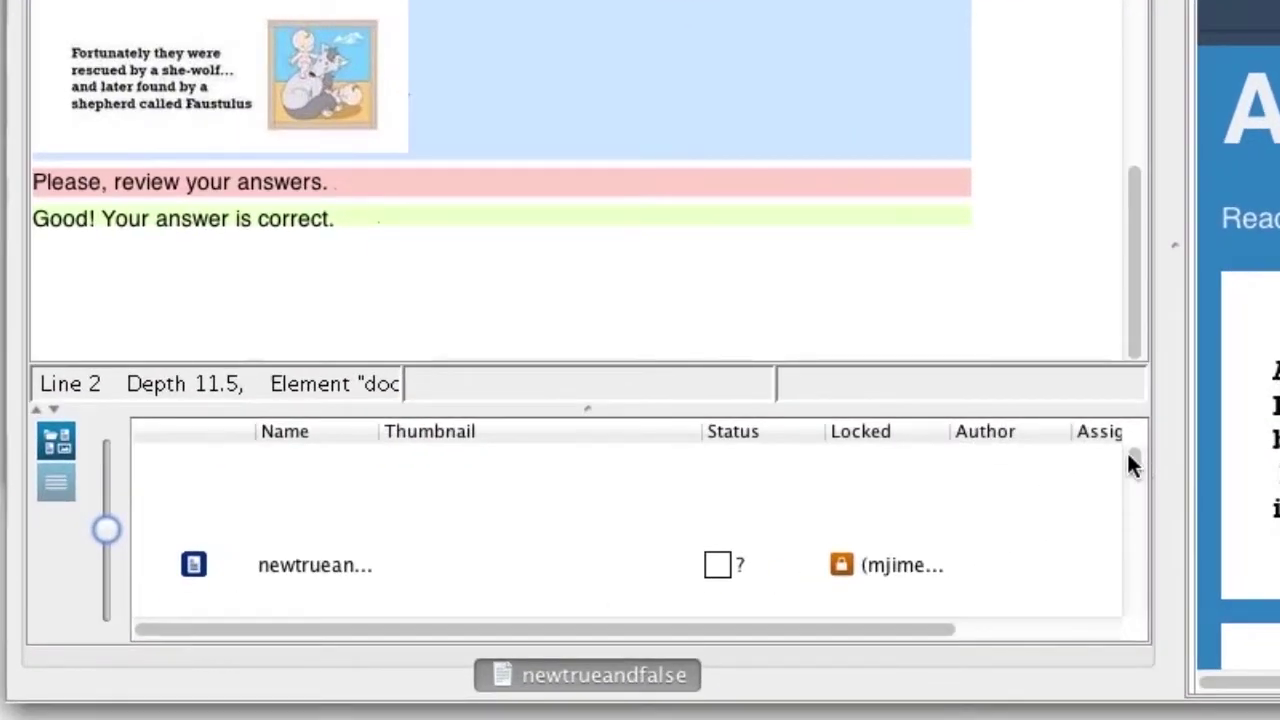
{"action": "left_click_drag", "start_coordinate": [1127, 452], "coordinate": [1138, 505]}
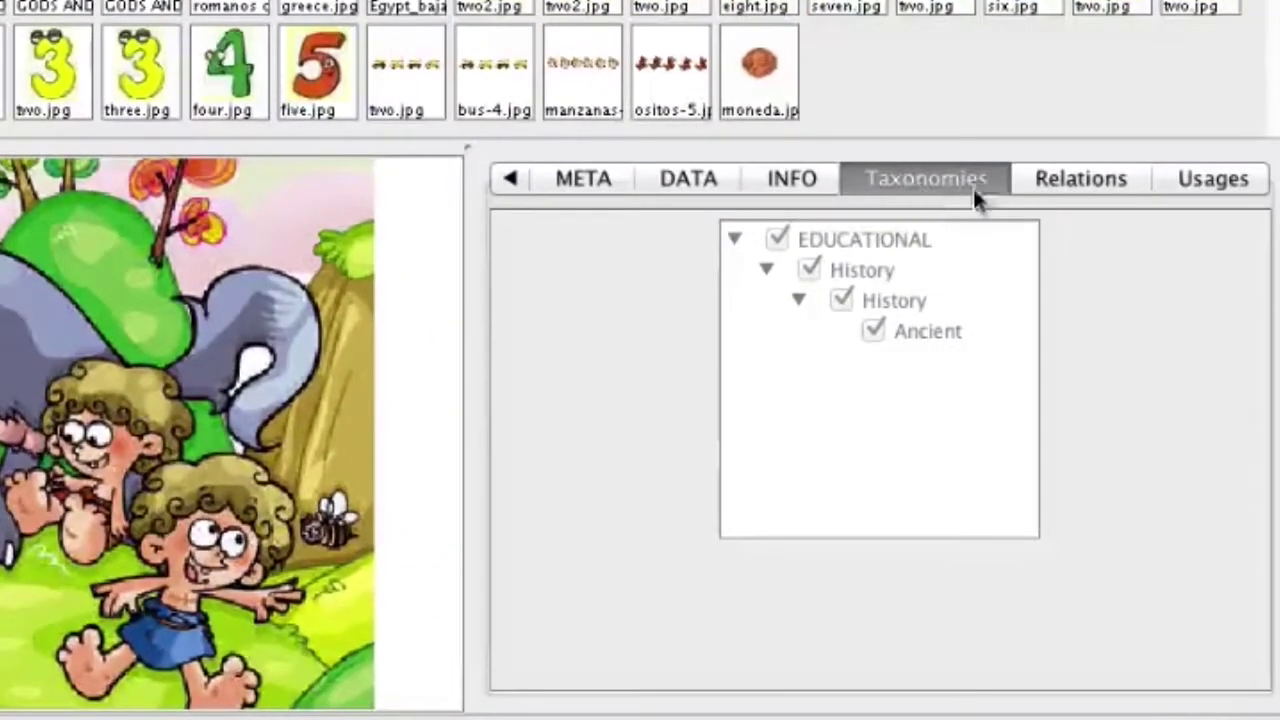
{"action": "left_click", "coordinate": [1214, 182]}
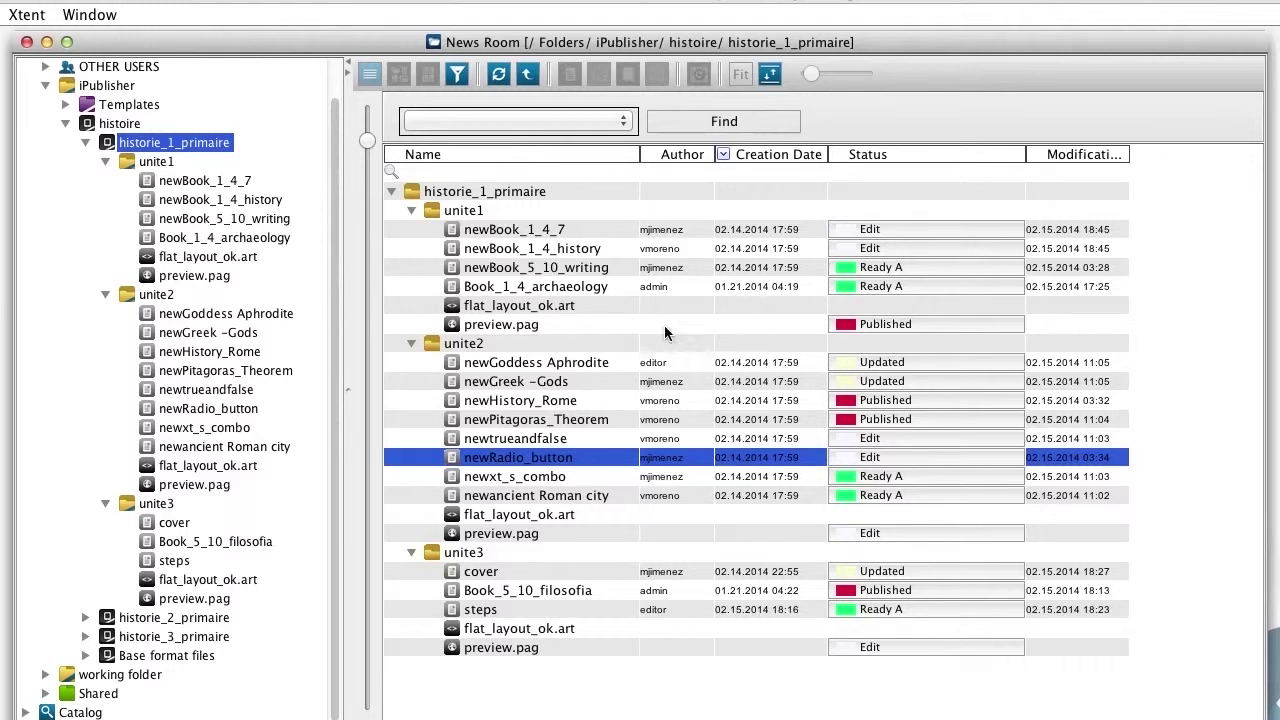
Find the documents with the Ready A status in the historie_1_primaire folder.
{"action": "left_click", "coordinate": [530, 121]}
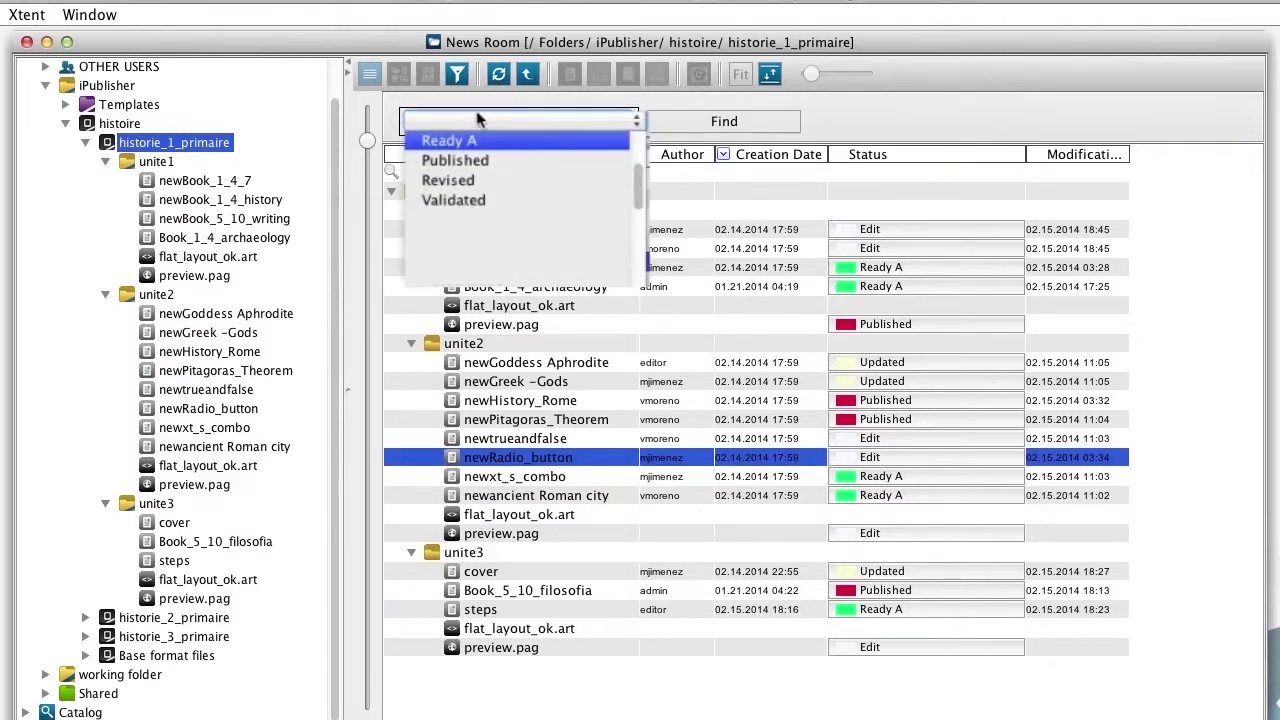
{"action": "left_click", "coordinate": [468, 140]}
{"action": "left_click", "coordinate": [699, 125]}
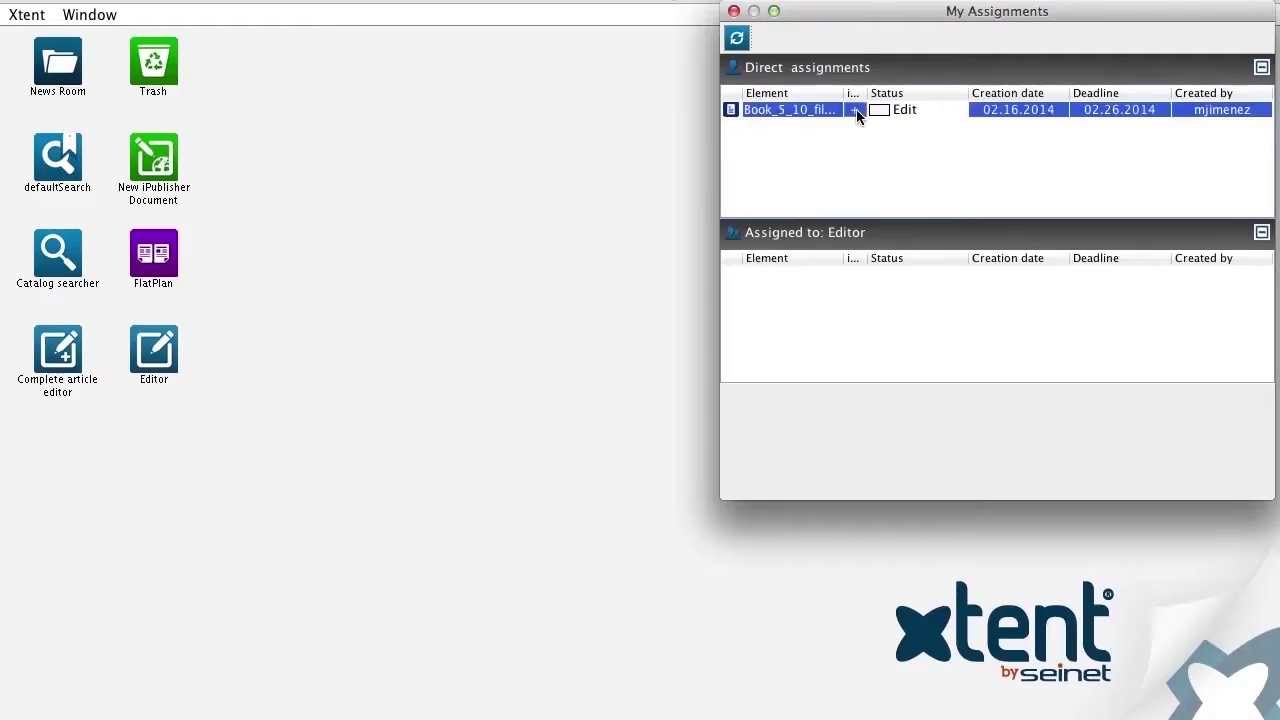
View the assignment information of Book_5_10_filosofy and open the assigned article.
{"action": "double_click", "coordinate": [856, 109]}
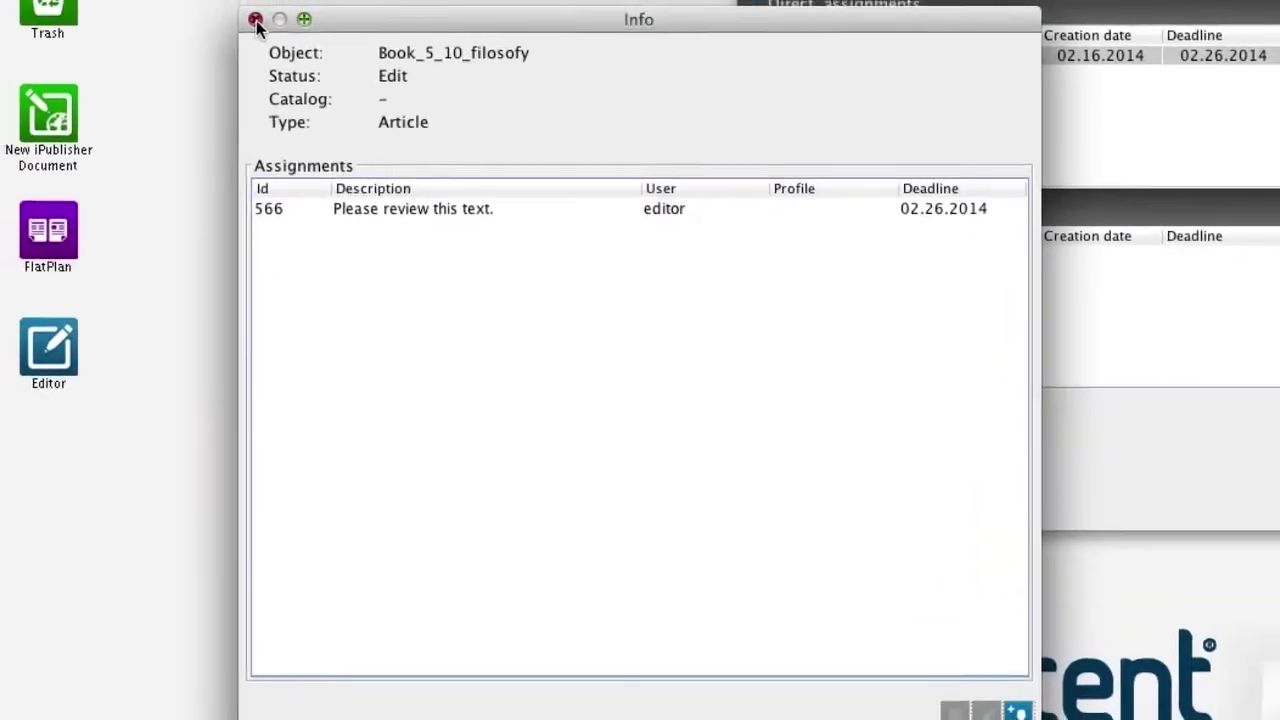
{"action": "left_click", "coordinate": [253, 19]}
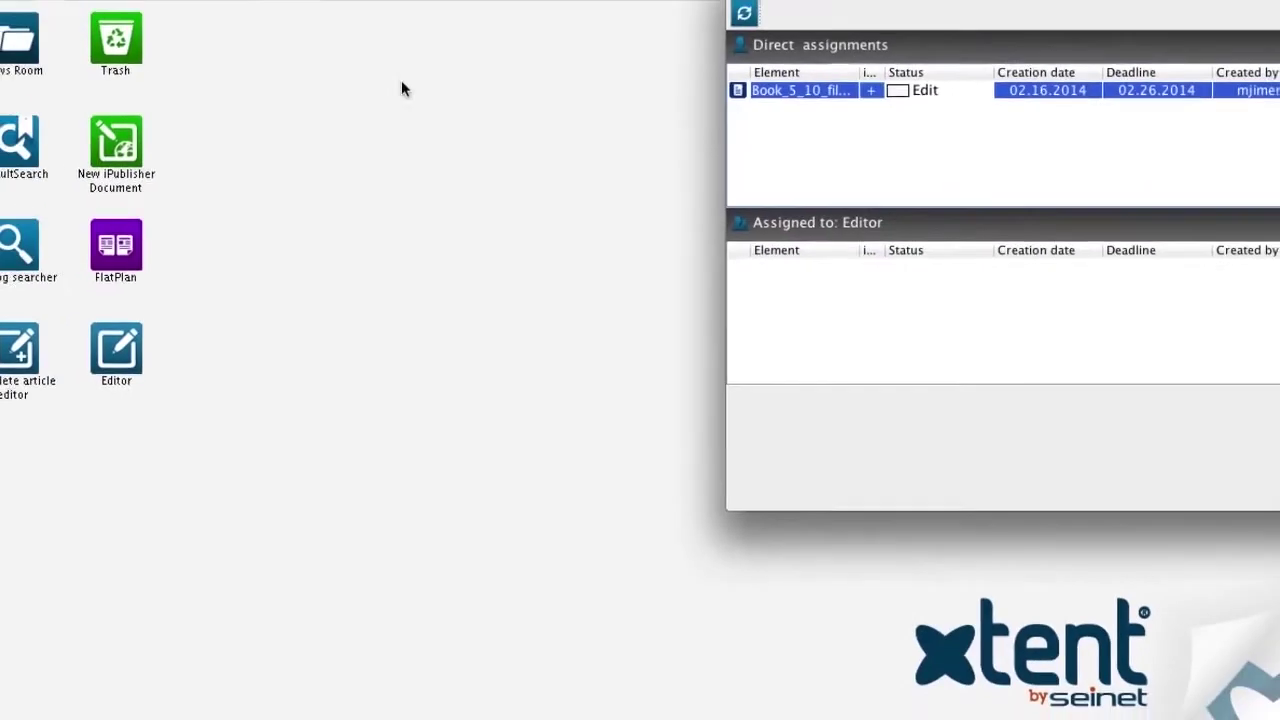
{"action": "double_click", "coordinate": [789, 110]}
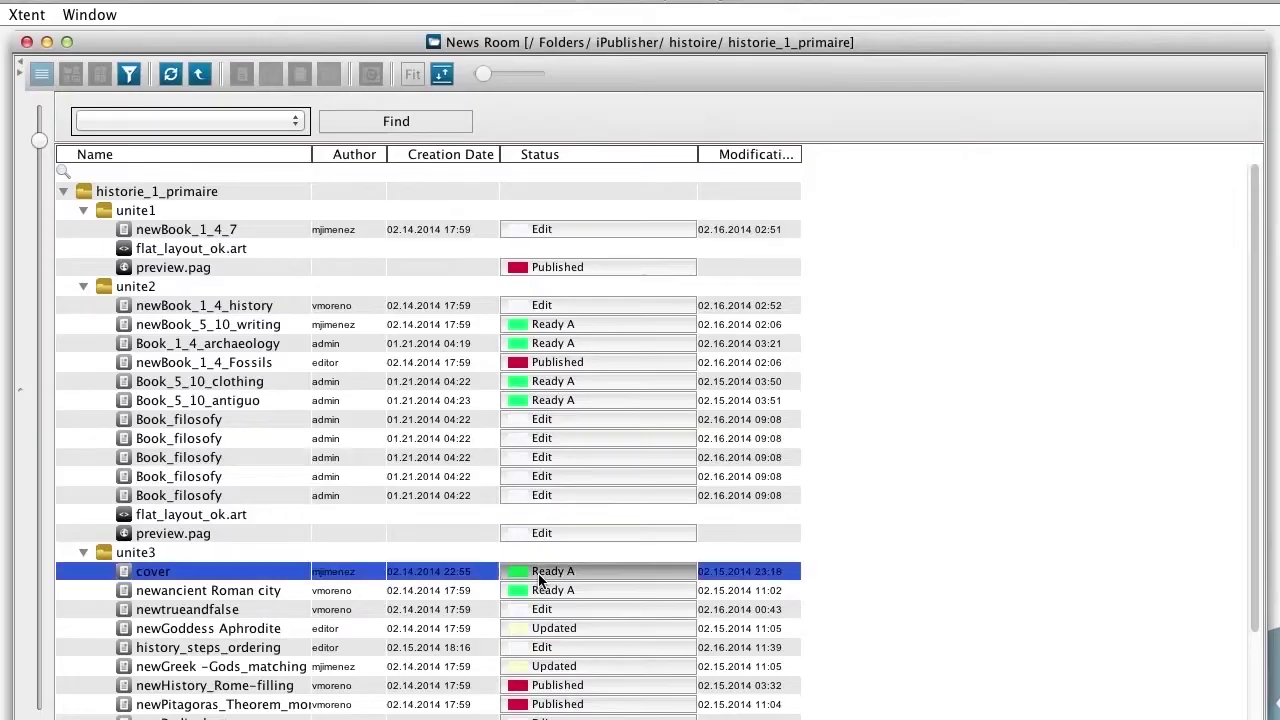
Change the status of the cover document in unite3.
{"action": "left_click", "coordinate": [598, 571]}
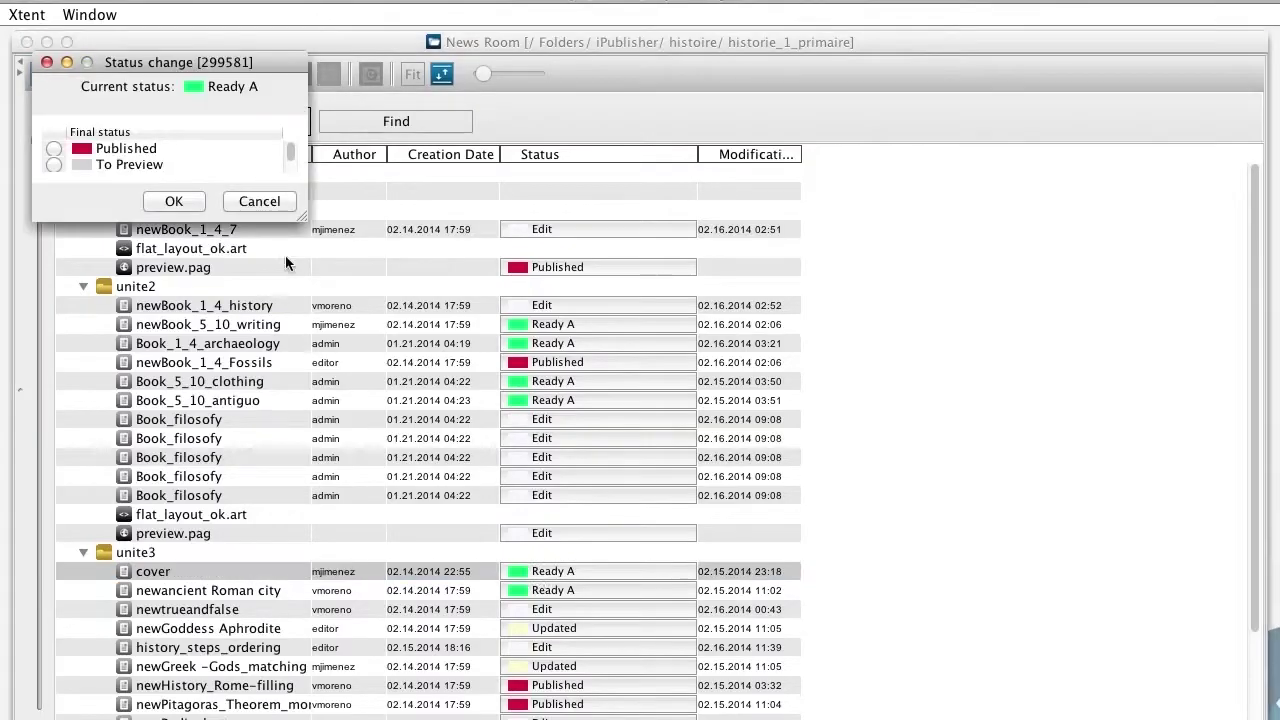
{"action": "left_click", "coordinate": [165, 201]}
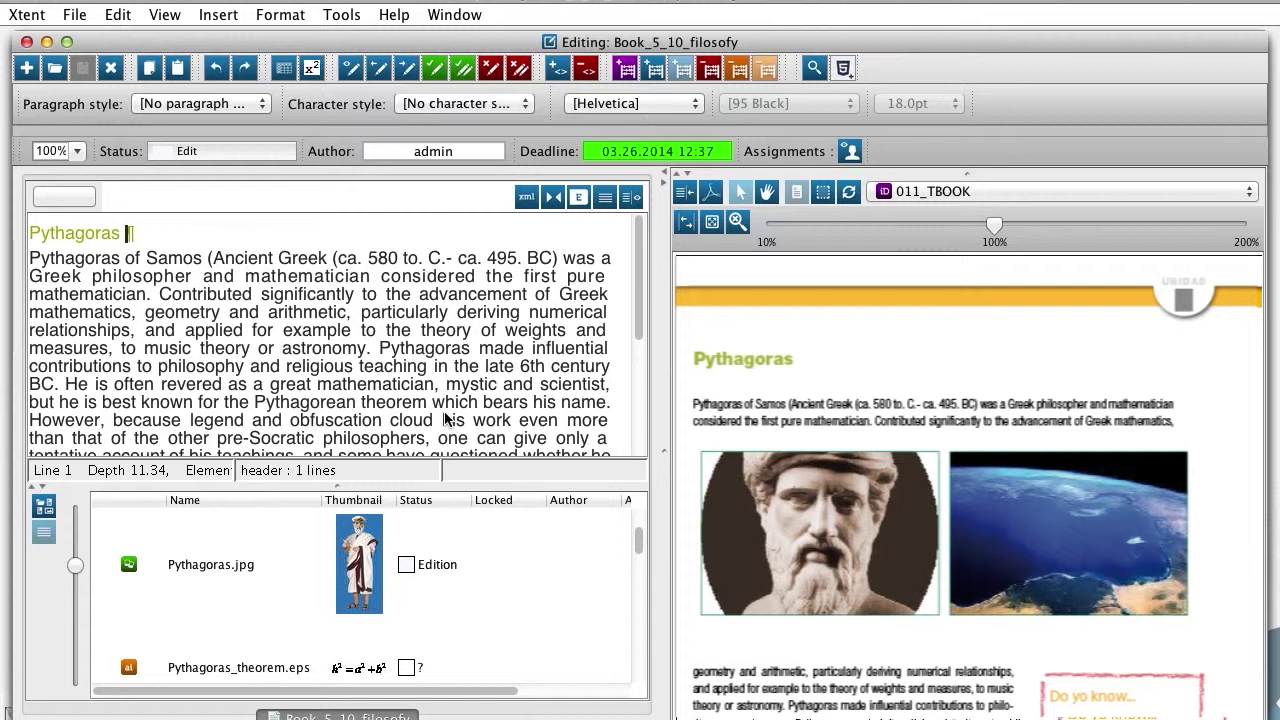
Extend the article heading to "Pythagoras the genius", save the article and refresh the 011_TBOOK preview.
{"action": "type", "text": "the"}
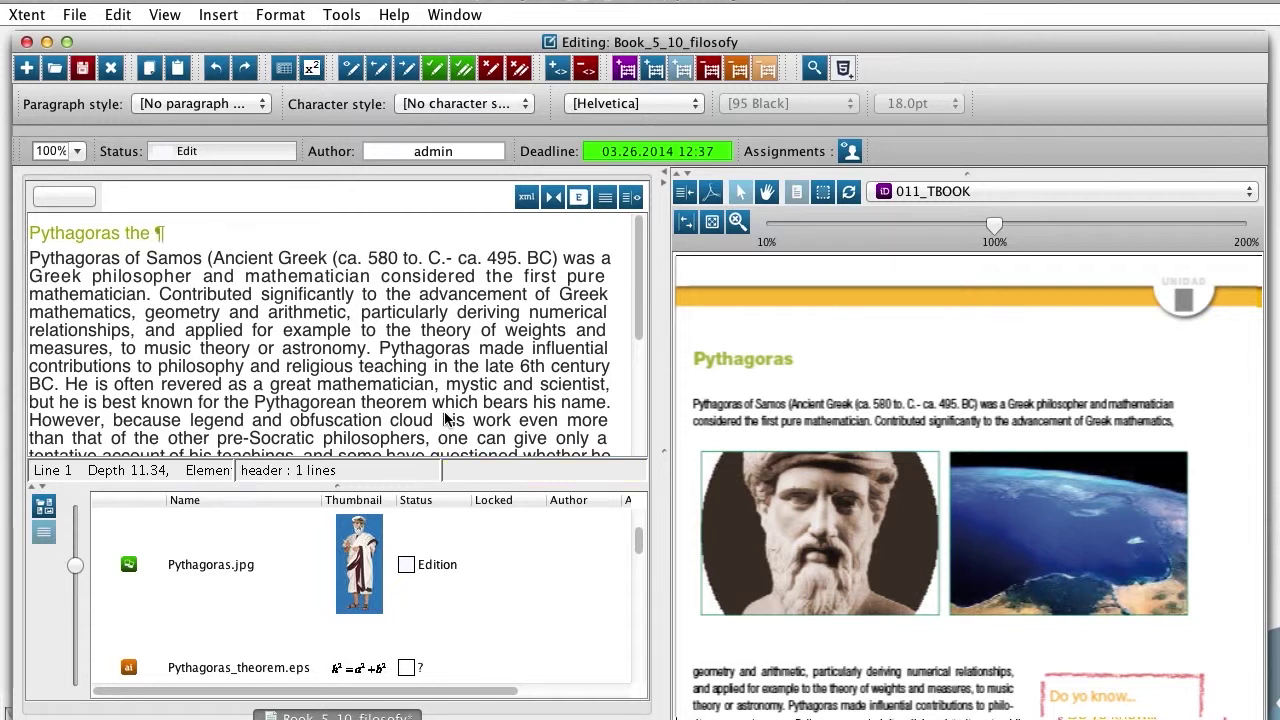
{"action": "type", "text": " genius"}
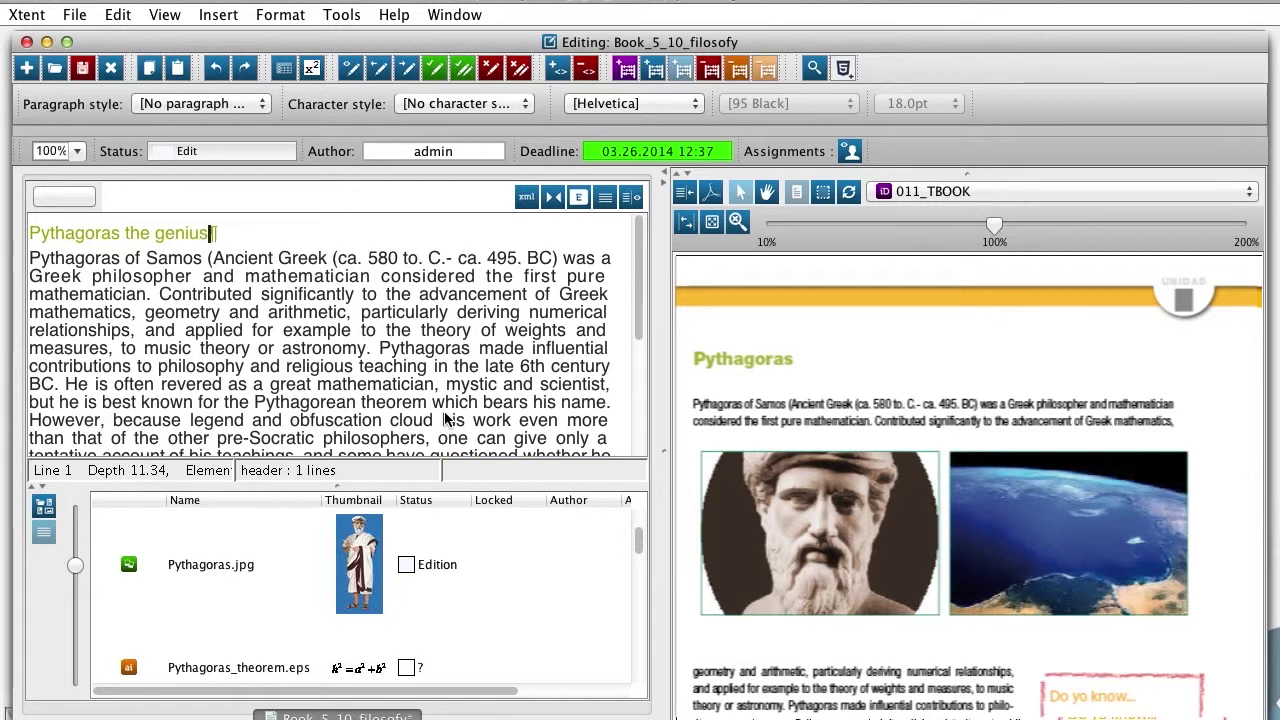
{"action": "left_click", "coordinate": [84, 68]}
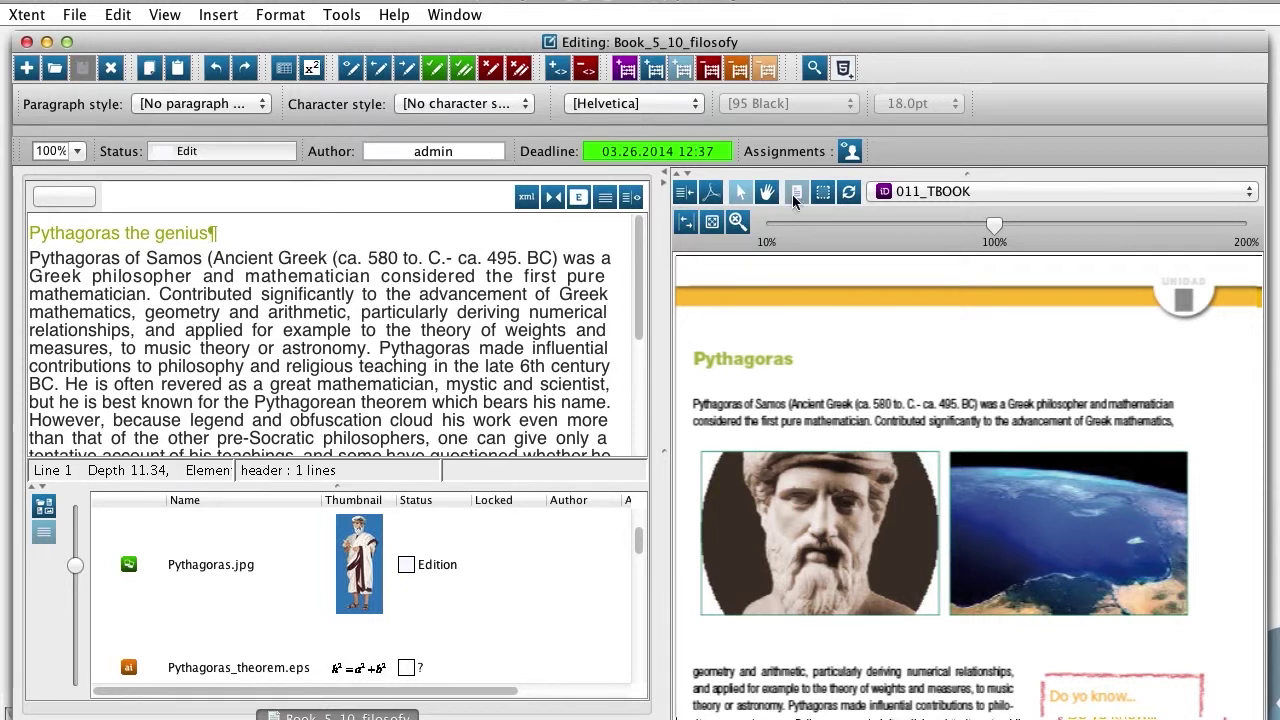
{"action": "left_click", "coordinate": [851, 192]}
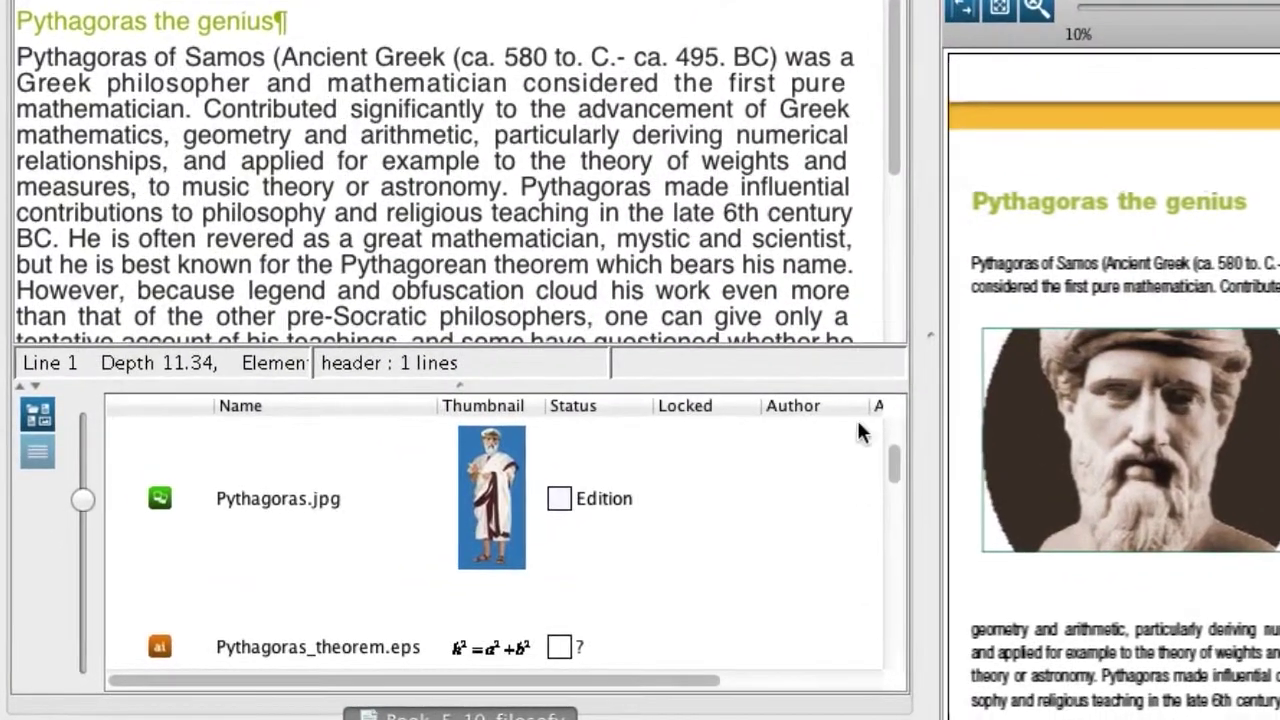
Look through the article's attached files and switch the preview to the flat_layout.art layout.
{"action": "left_click", "coordinate": [623, 527]}
{"action": "left_click_drag", "start_coordinate": [893, 450], "coordinate": [910, 683]}
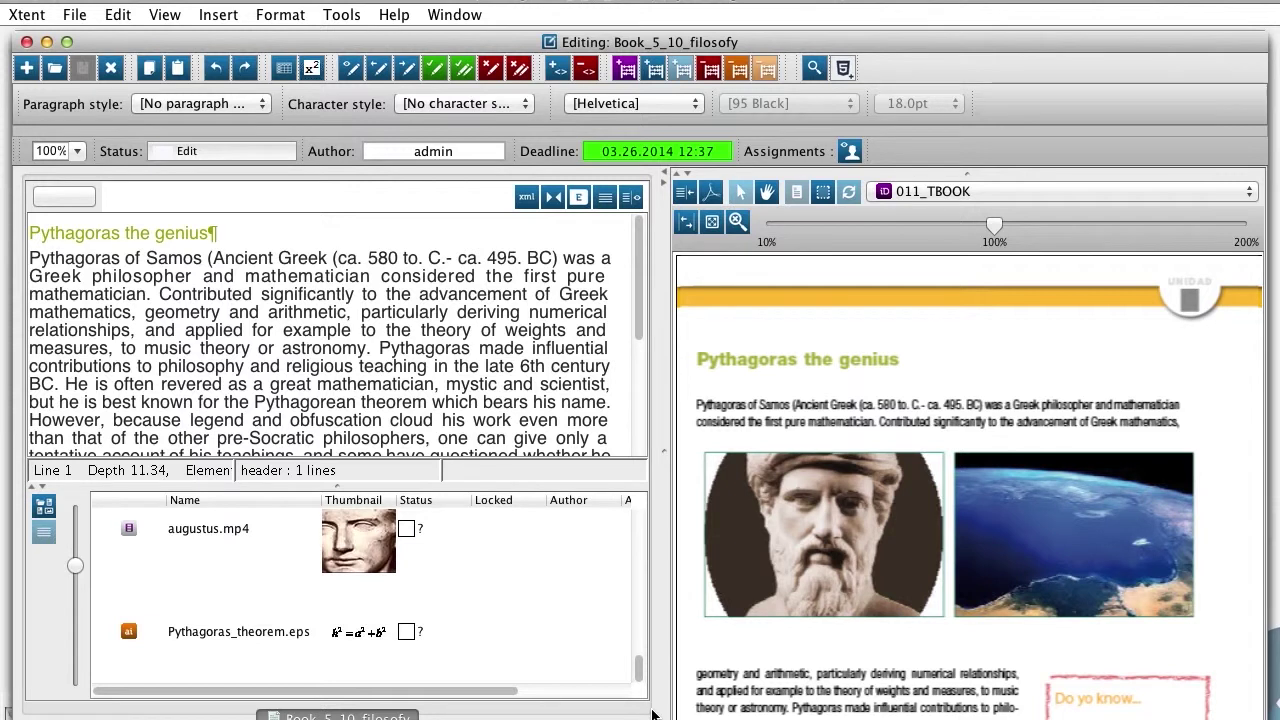
{"action": "left_click", "coordinate": [946, 192]}
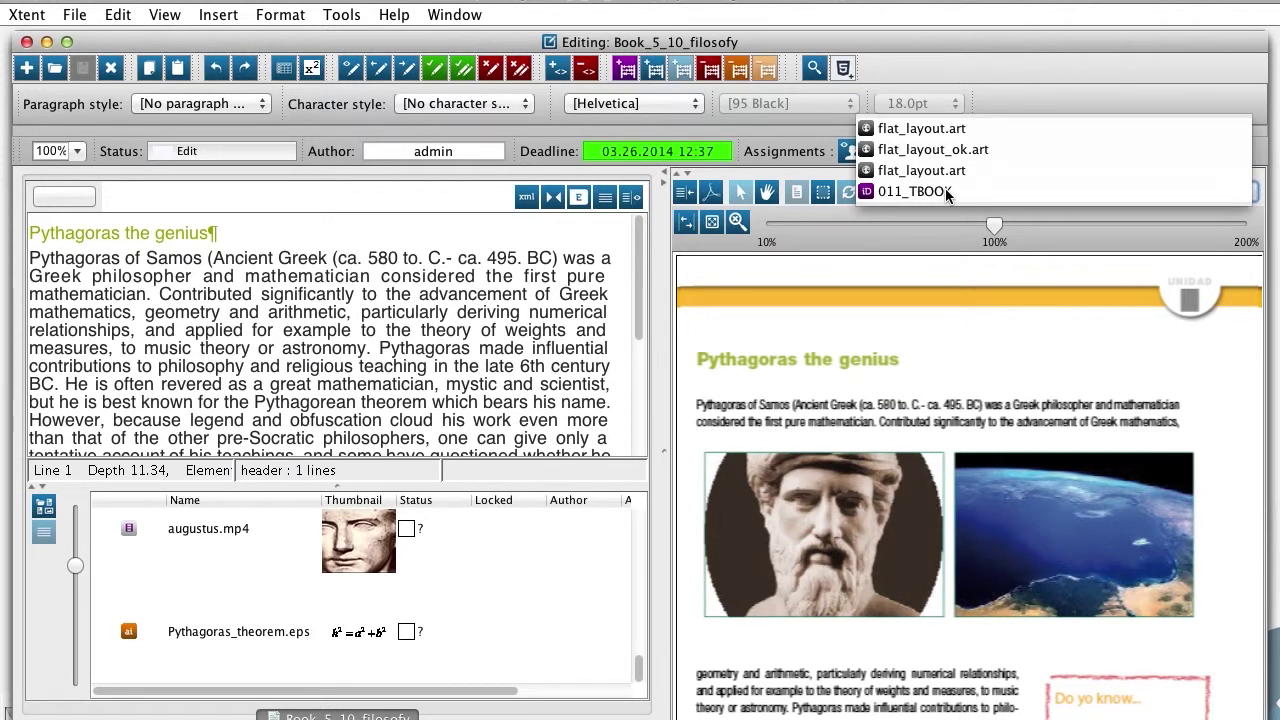
{"action": "left_click", "coordinate": [925, 129]}
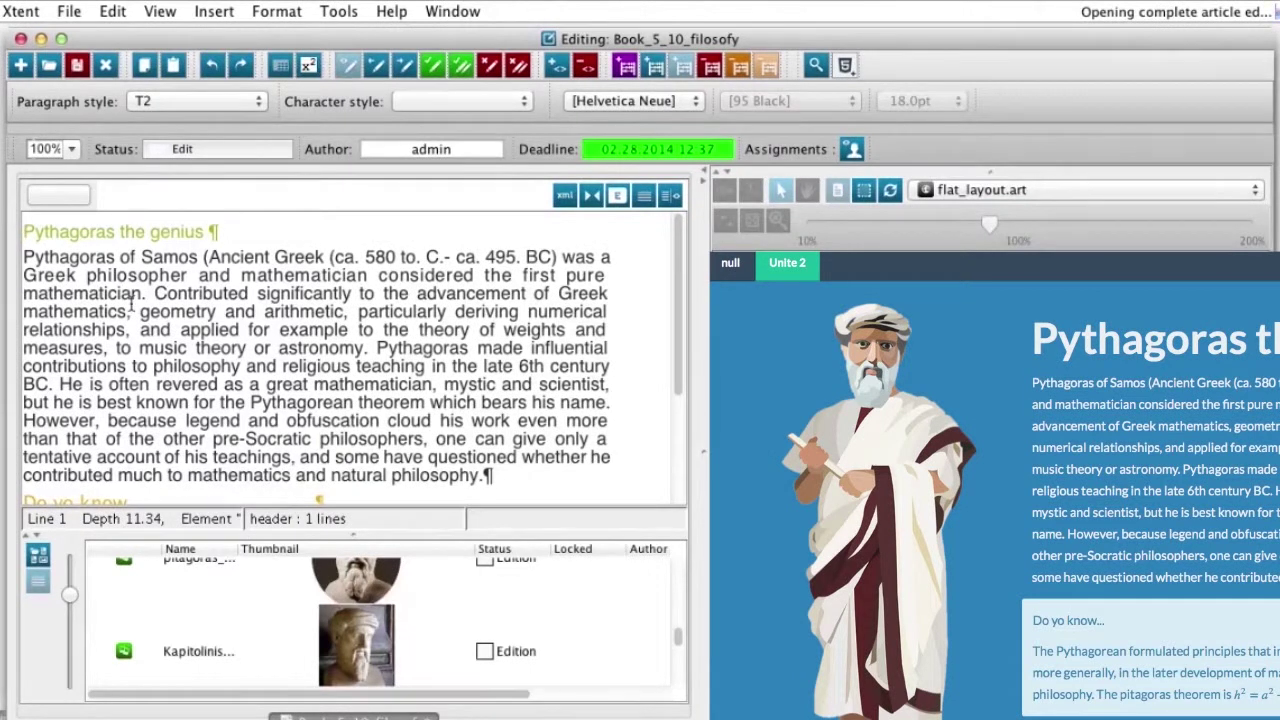
Insert "Philosophy: " in front of the article heading "Pythagoras the genius".
{"action": "type", "text": "Philos"}
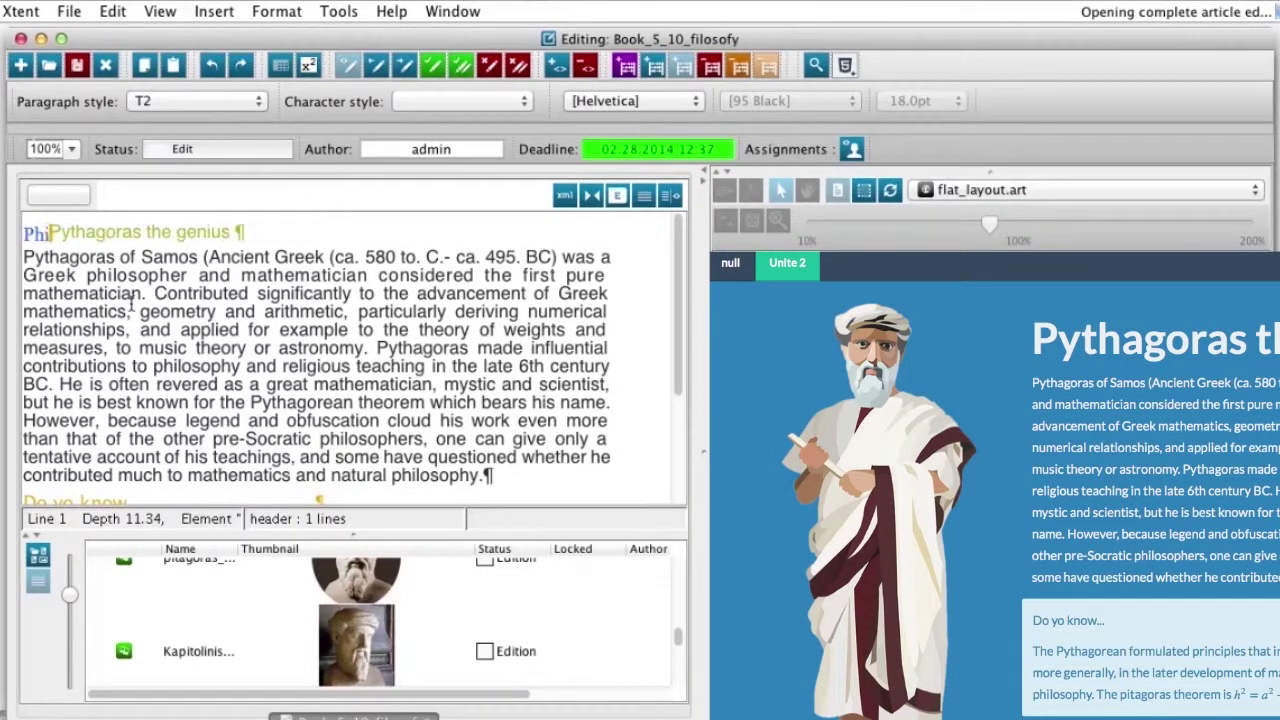
{"action": "type", "text": "oph"}
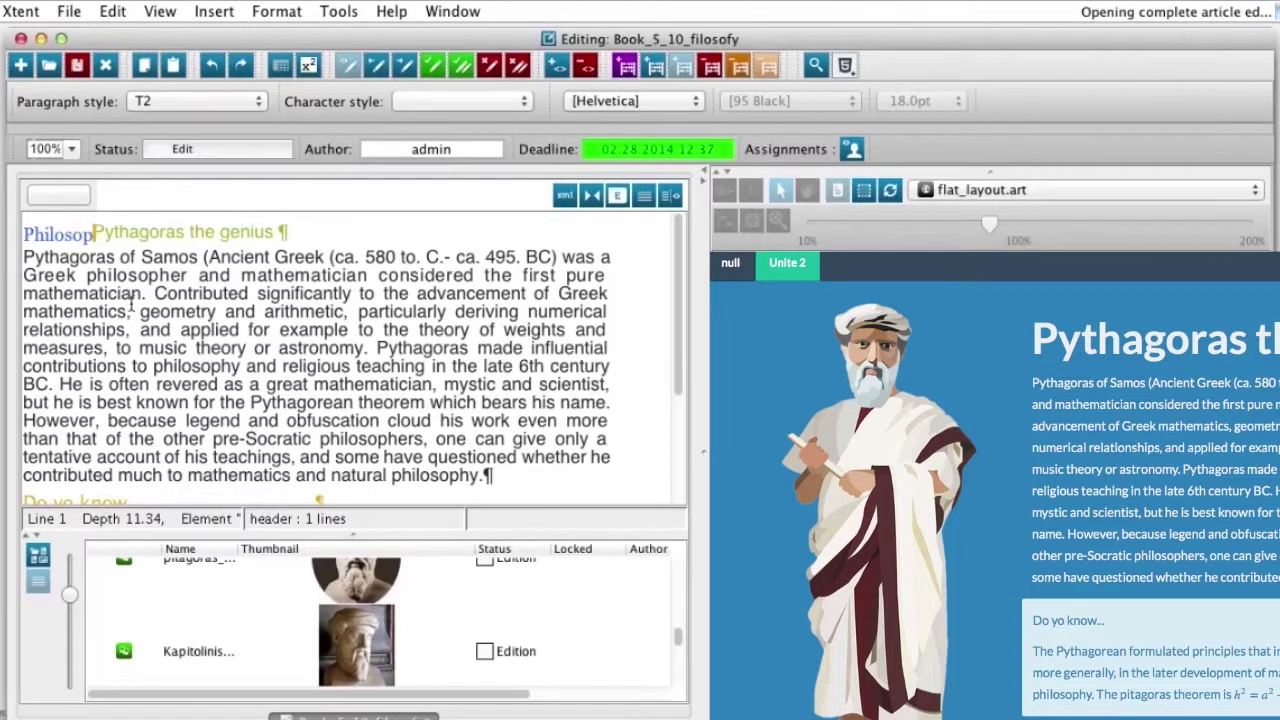
{"action": "type", "text": "y"}
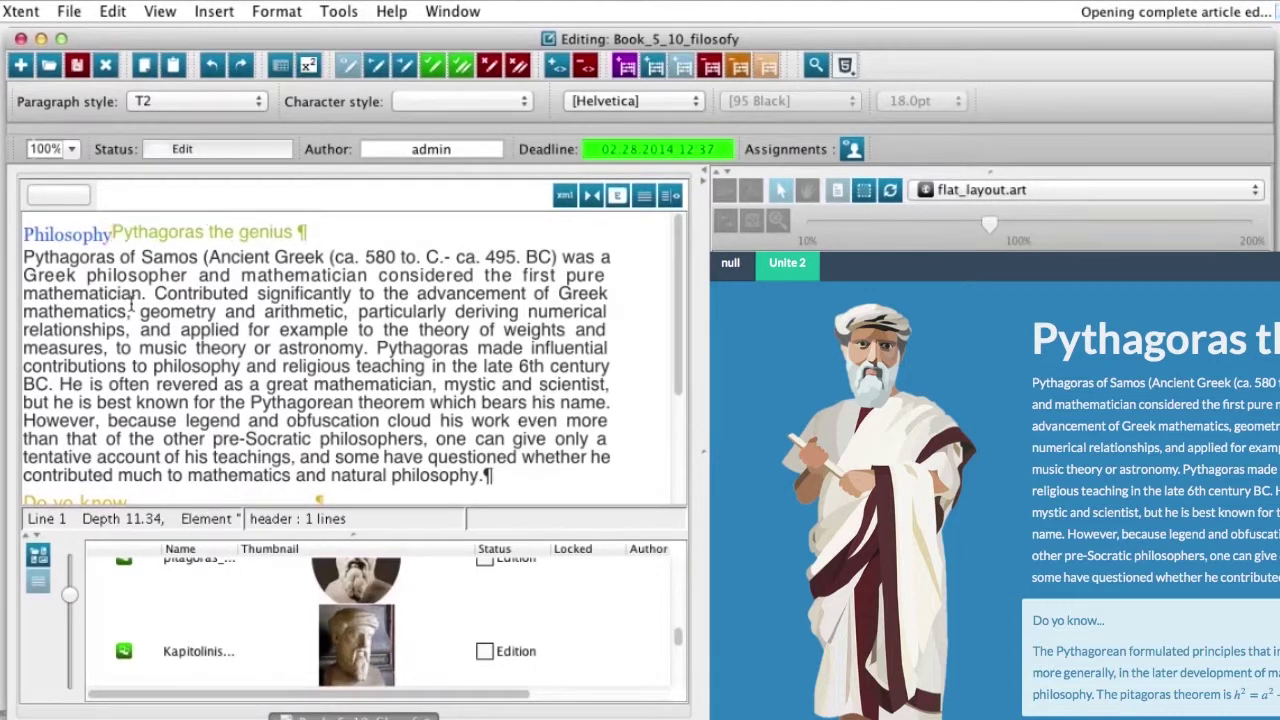
{"action": "type", "text": ":"}
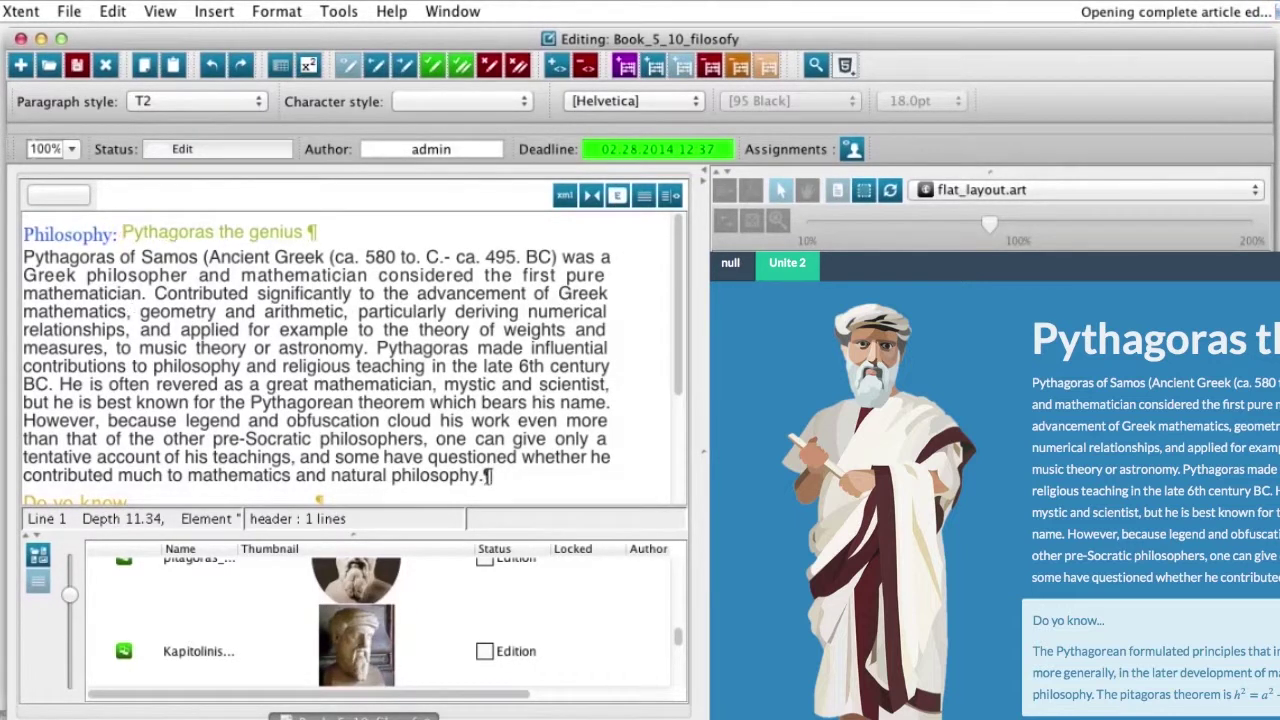
Delete the first paragraph's text from "Pythagoras made influential" to its end, save the article and refresh the layout preview.
{"action": "left_click_drag", "start_coordinate": [487, 476], "coordinate": [375, 347]}
{"action": "key", "text": "Delete"}
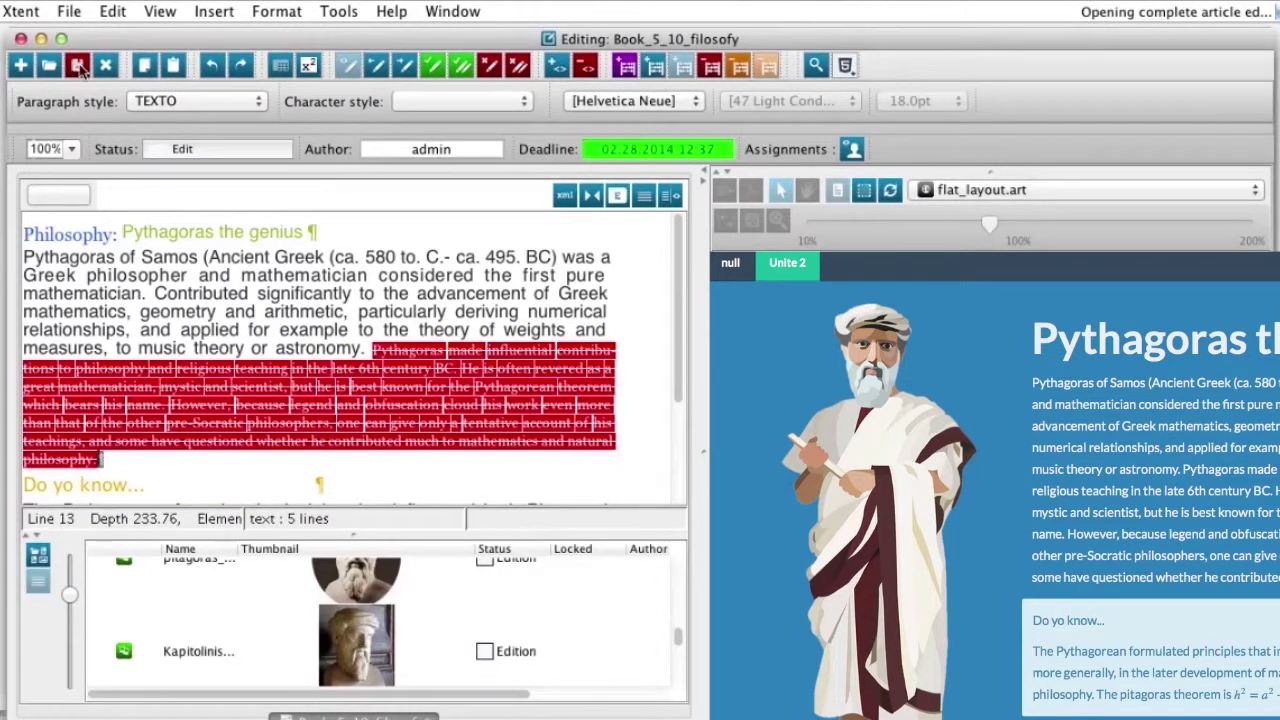
{"action": "key", "text": "super+s"}
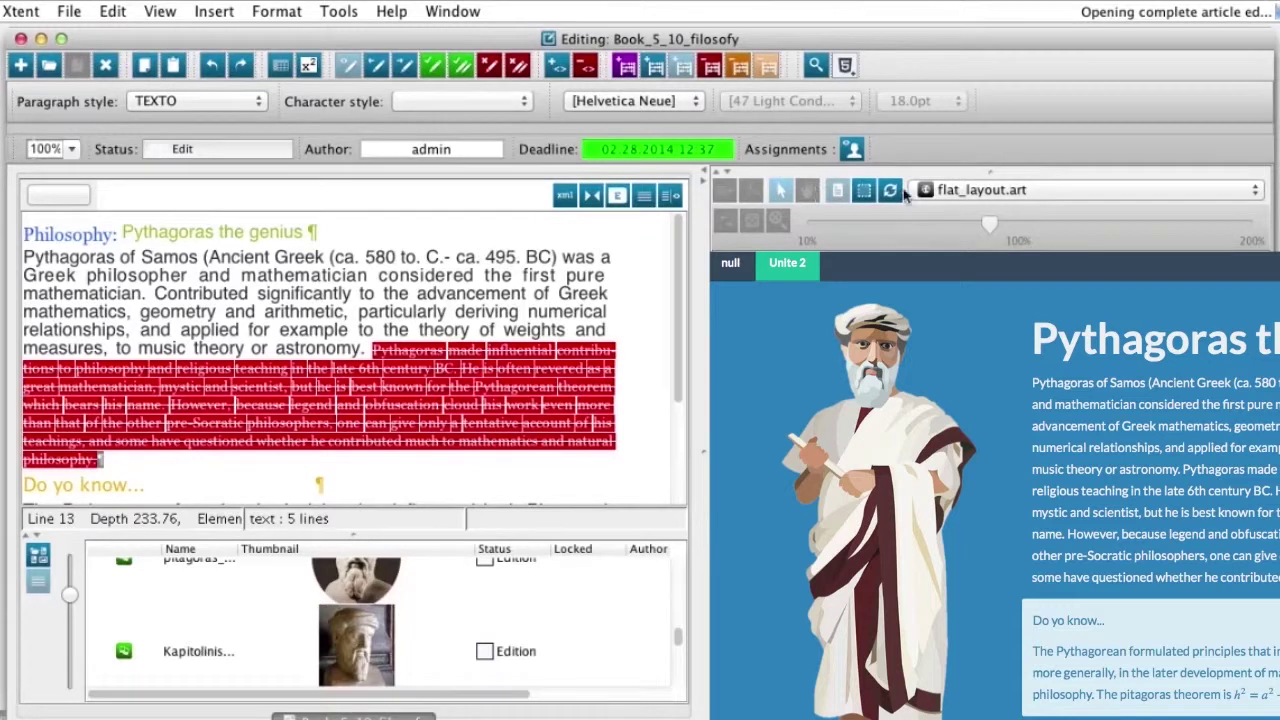
{"action": "left_click", "coordinate": [891, 192]}
{"action": "scroll", "coordinate": [1189, 620], "scroll_direction": "down", "scroll_amount": 3}
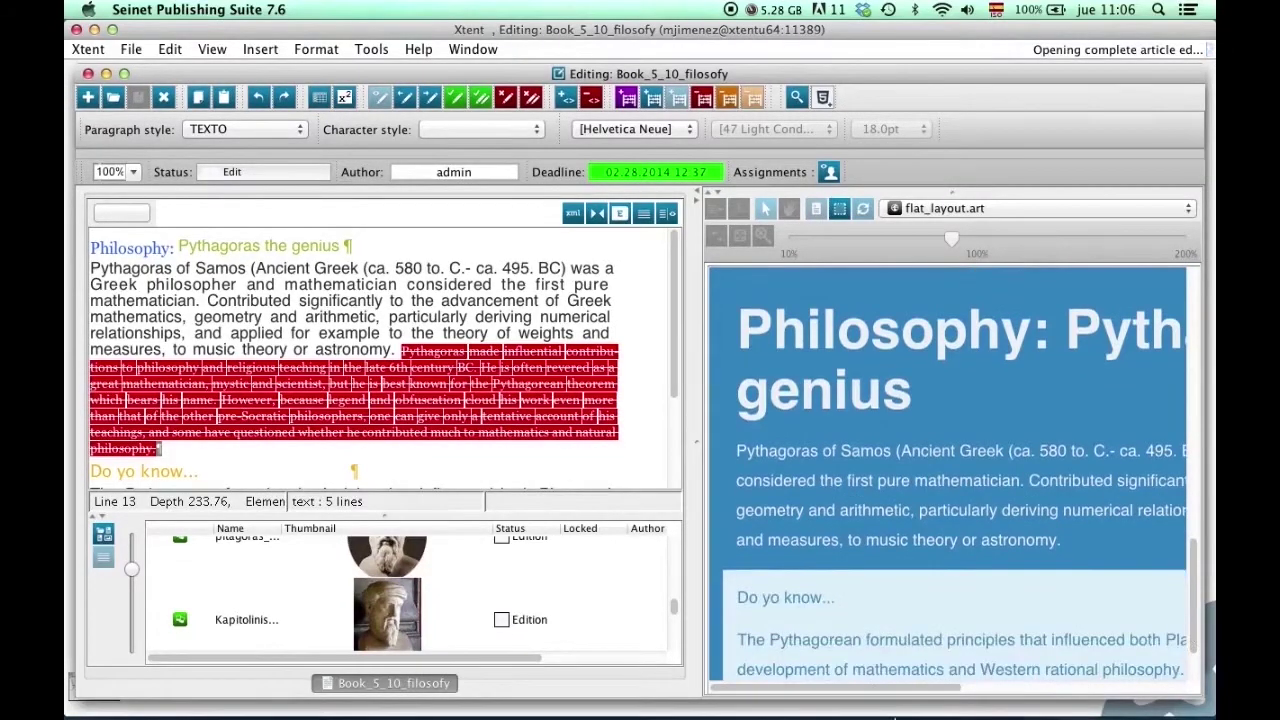
{"action": "left_click_drag", "start_coordinate": [810, 690], "coordinate": [943, 691]}
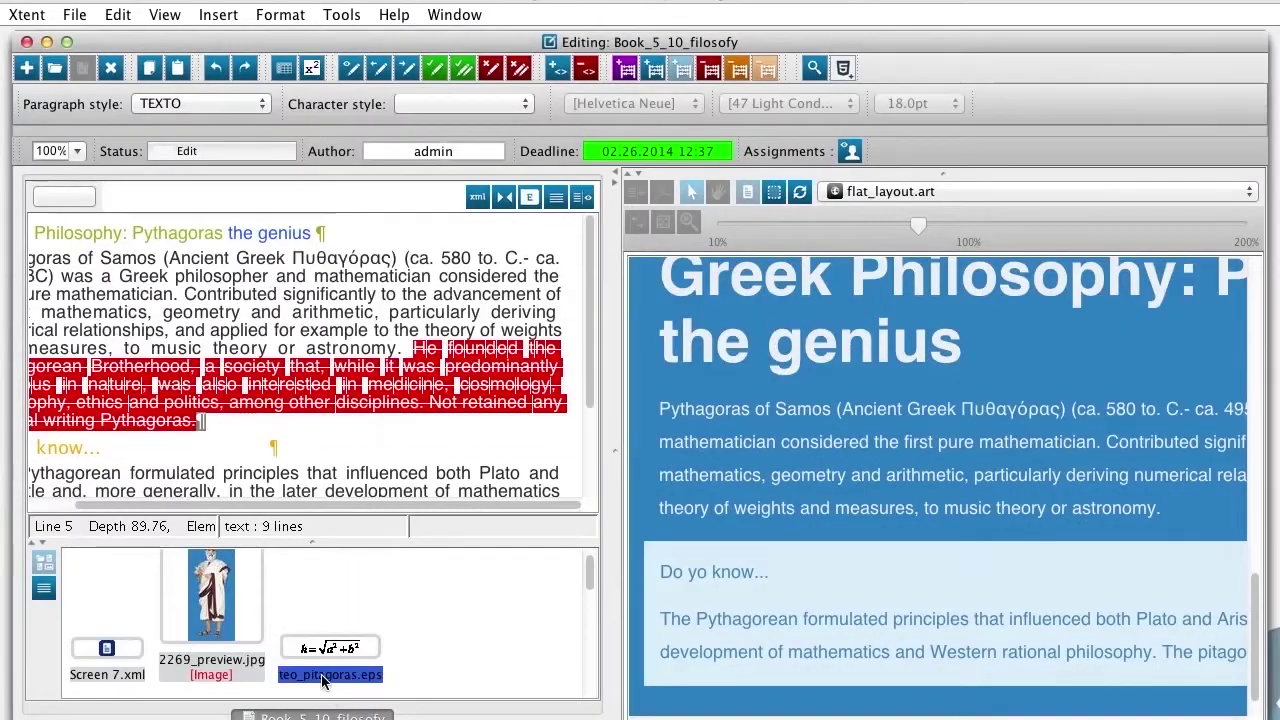
Open teo_pitagoras.eps in the equation editor and enter the quadratic formula plus n!/(r!(n−r)!), followed by an equals sign.
{"action": "double_click", "coordinate": [322, 677]}
{"action": "left_click", "coordinate": [697, 418]}
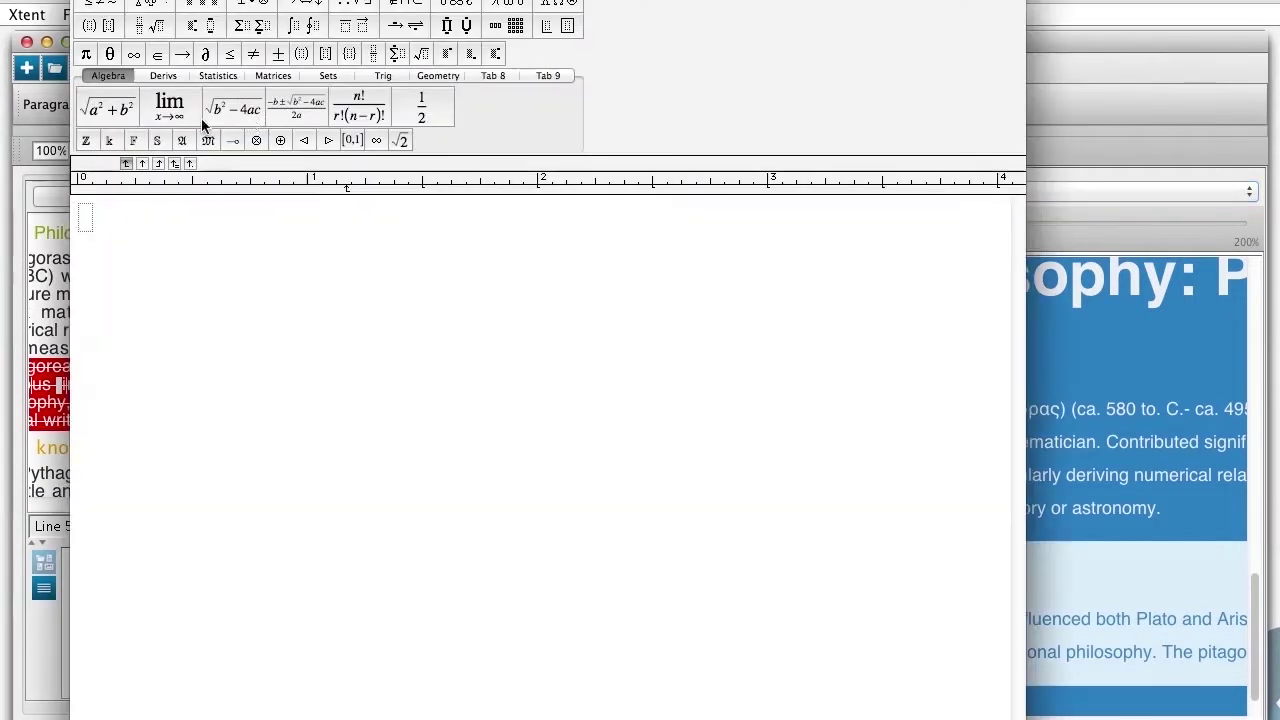
{"action": "left_click", "coordinate": [366, 228]}
{"action": "type", "text": "+"}
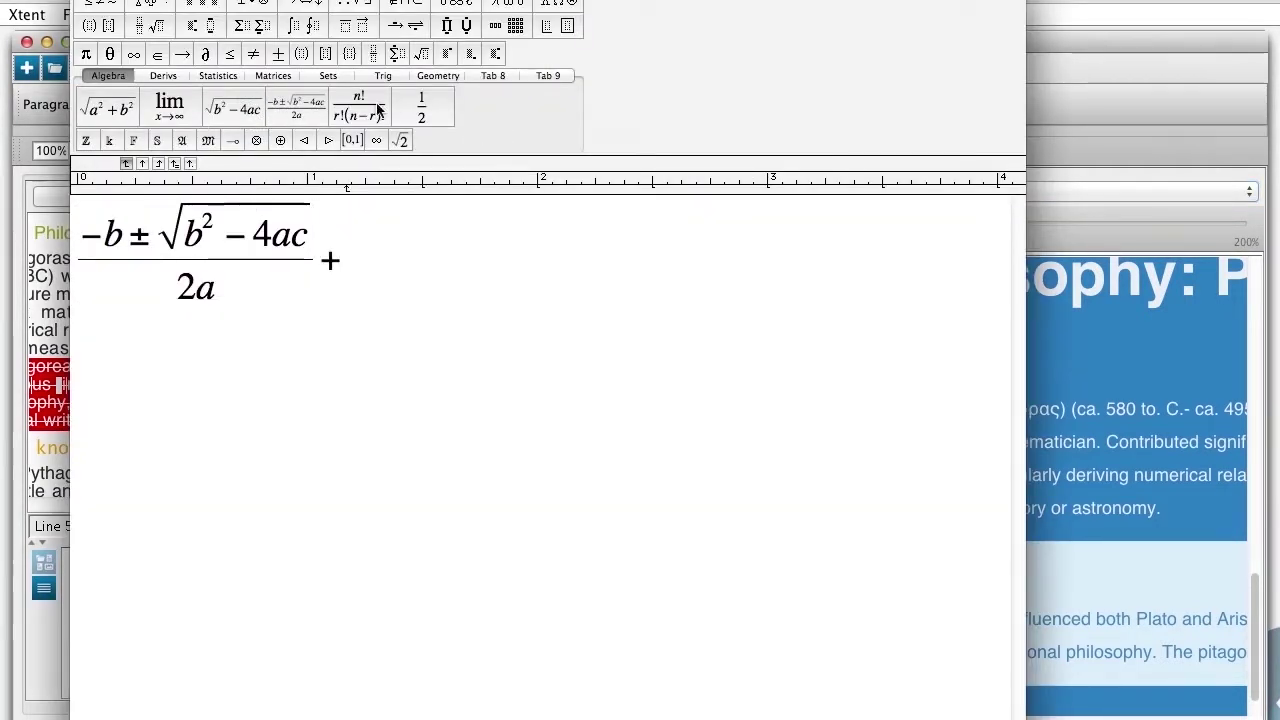
{"action": "left_click", "coordinate": [366, 108]}
{"action": "left_click", "coordinate": [484, 273]}
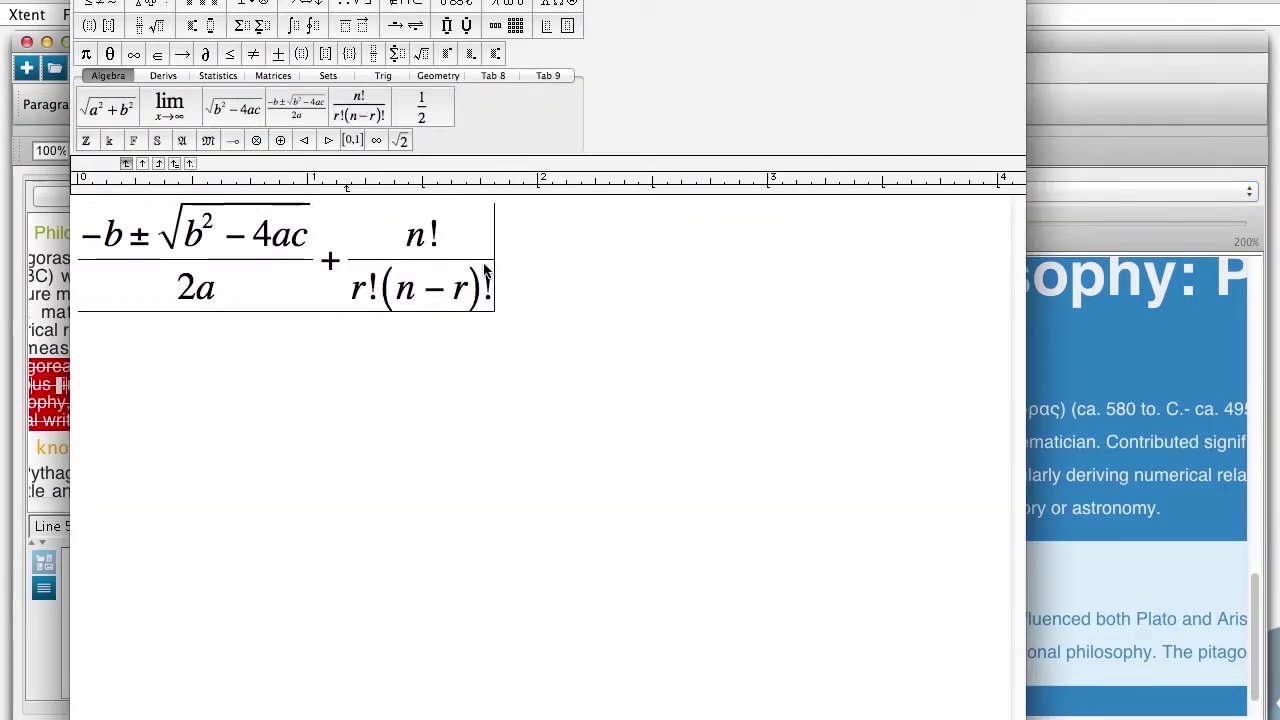
{"action": "type", "text": "="}
{"action": "left_click", "coordinate": [150, 10]}
{"action": "left_click", "coordinate": [165, 60]}
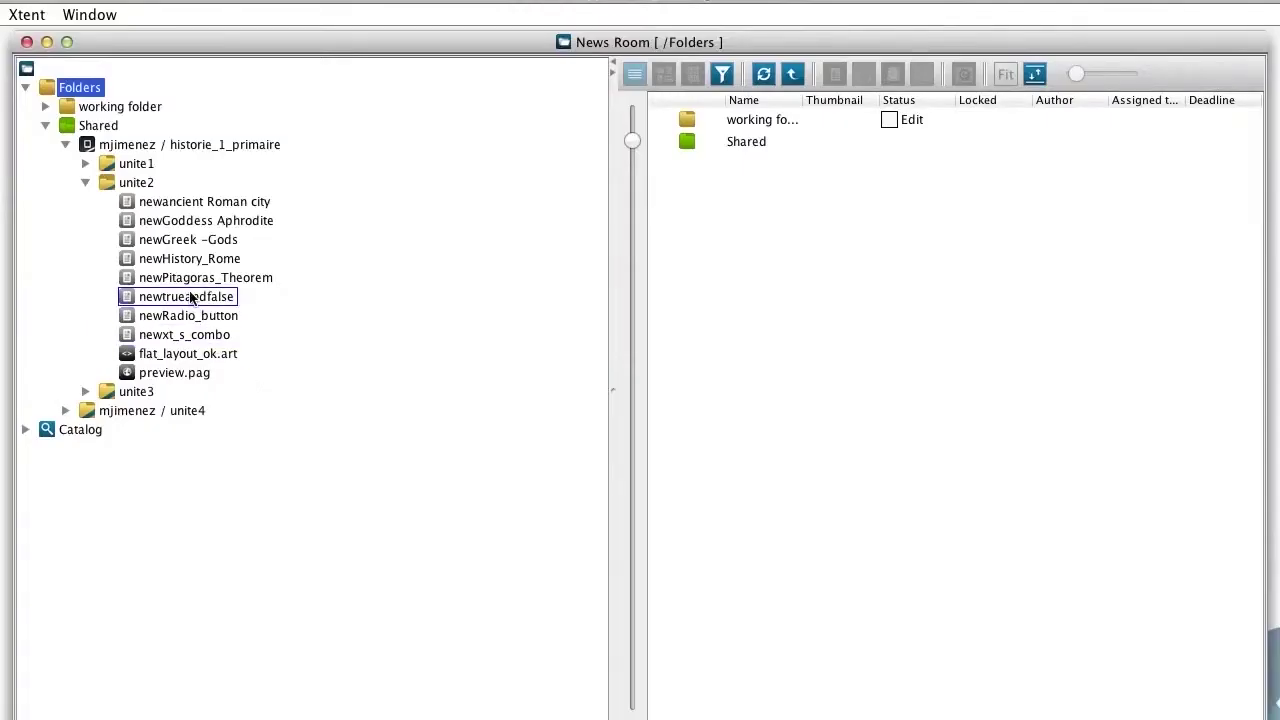
Open the newtrueandfalse document from the unite2 folder of the shared historie_1_primaire.
{"action": "double_click", "coordinate": [190, 297]}
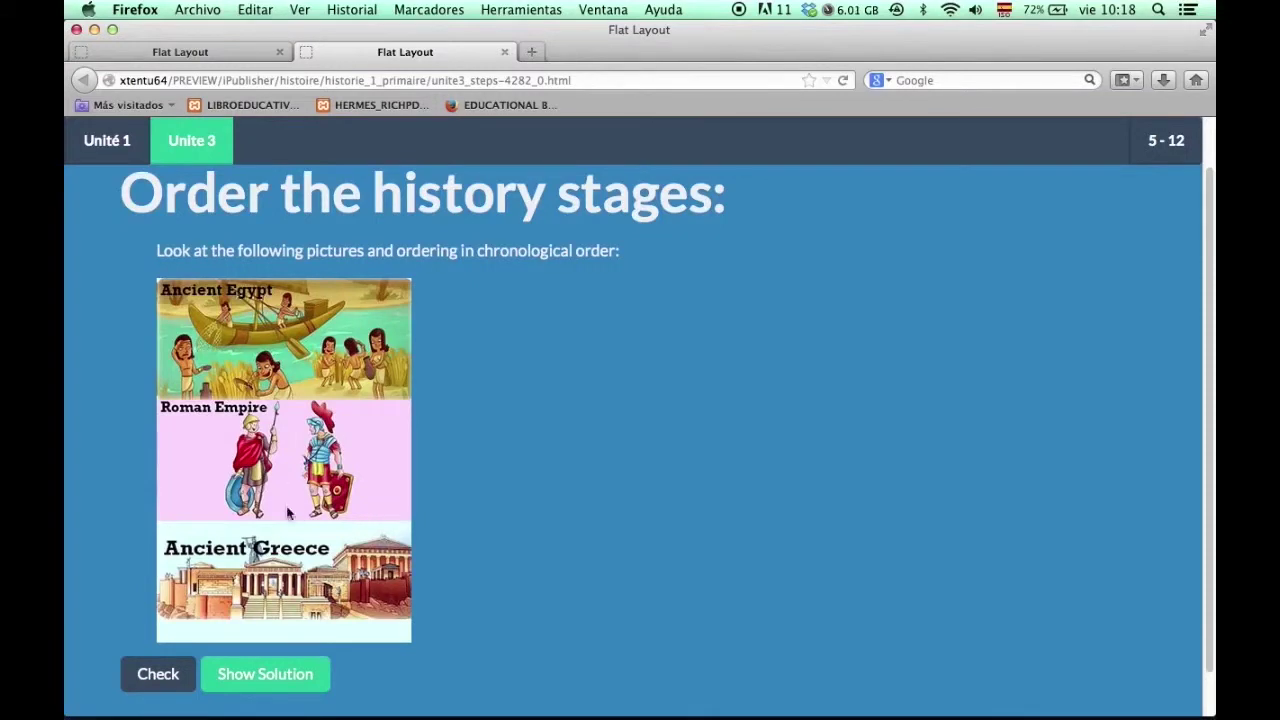
Order the history pictures in the web preview as Ancient Egypt, Ancient Greece, Roman Empire and check the answer.
{"action": "left_click_drag", "start_coordinate": [296, 585], "coordinate": [300, 476]}
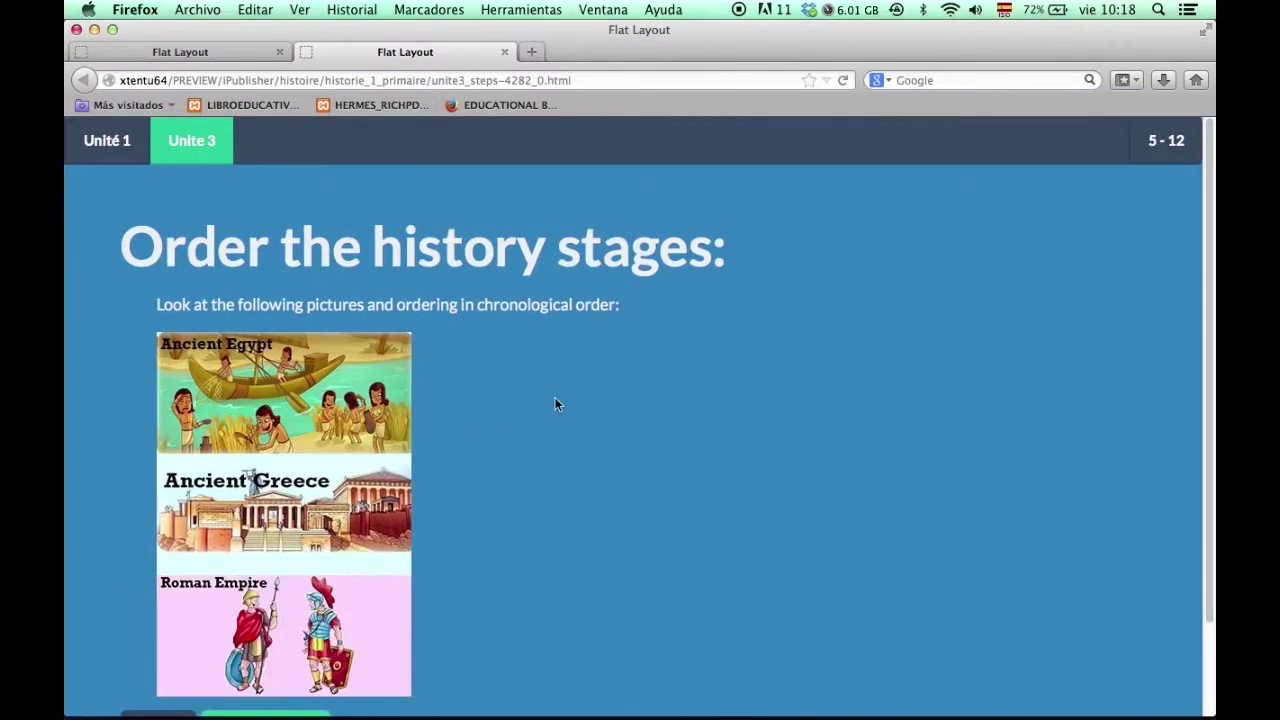
{"action": "scroll", "coordinate": [612, 376], "scroll_direction": "down", "scroll_amount": 3}
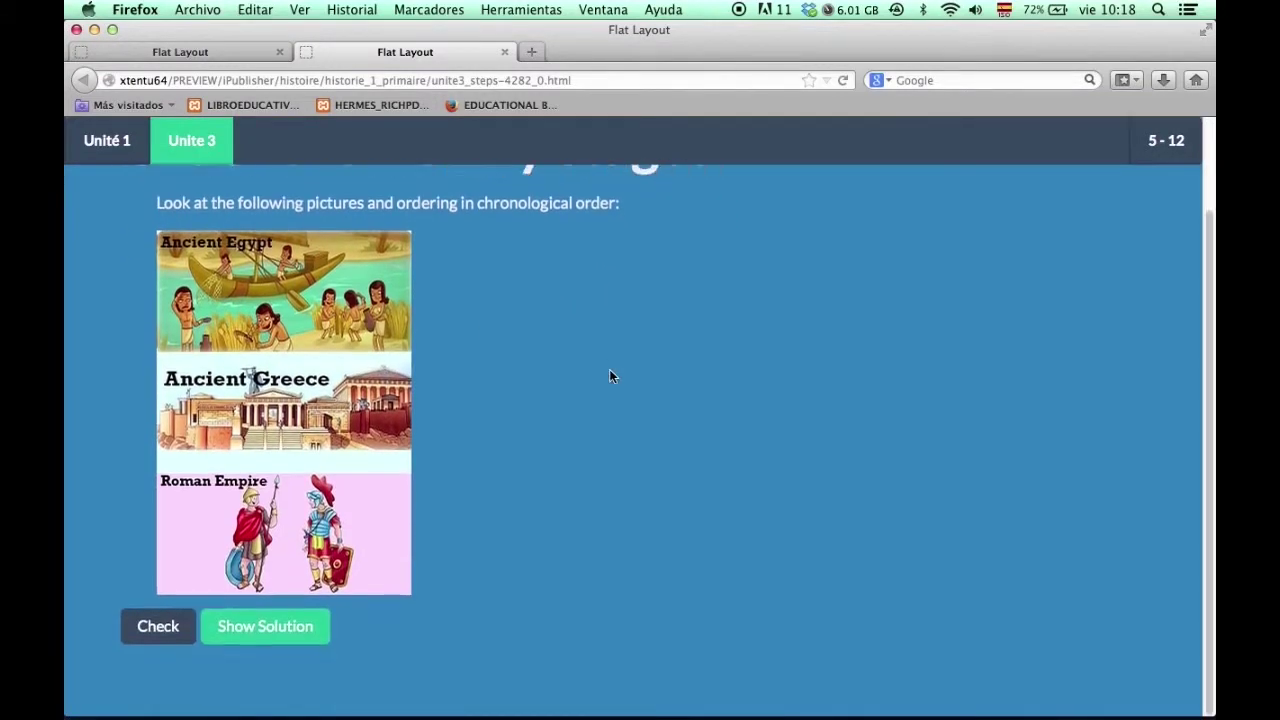
{"action": "left_click", "coordinate": [157, 627]}
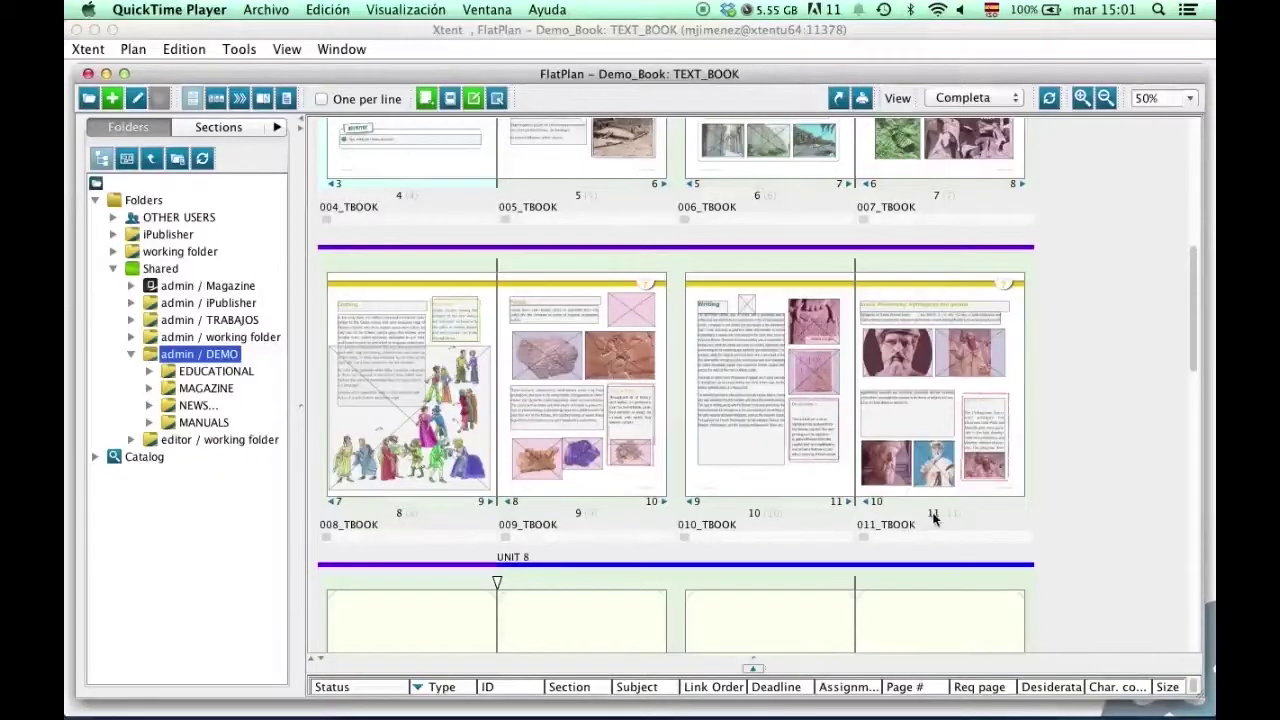
Open the layout of page 11 (011_TBOOK) from the flatplan for editing and switch to Adobe InDesign.
{"action": "right_click", "coordinate": [935, 516]}
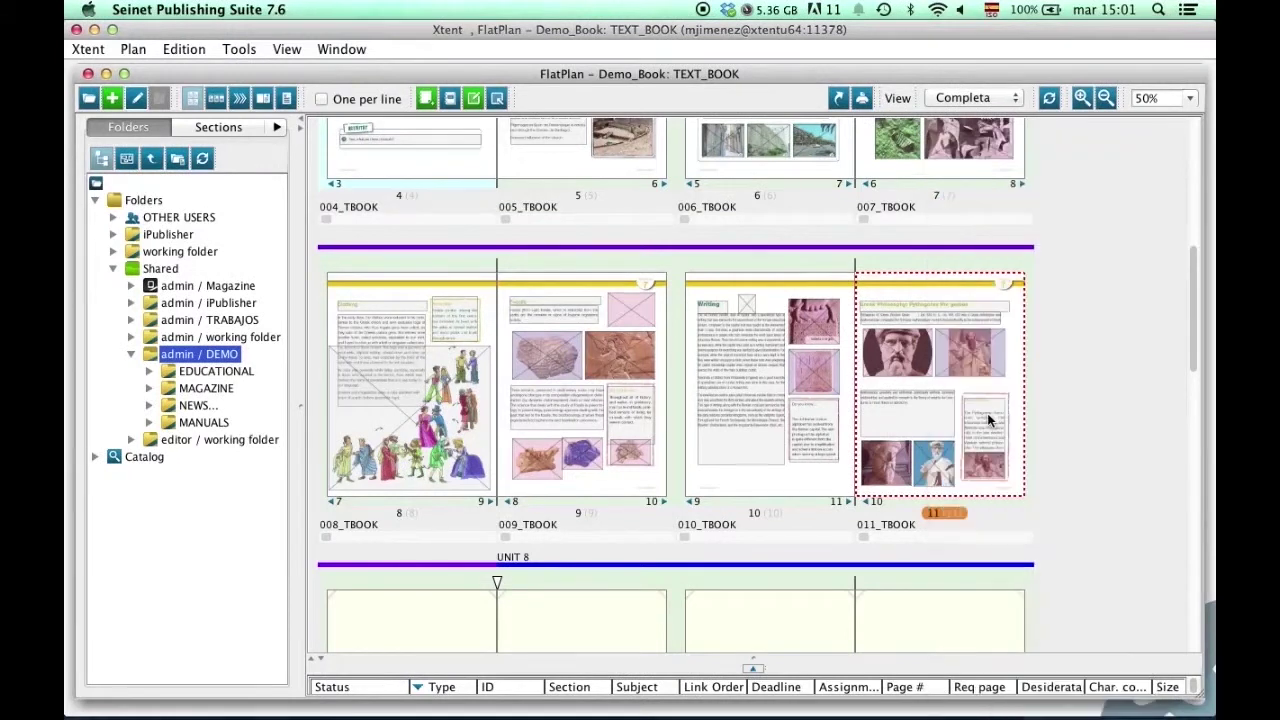
{"action": "left_click", "coordinate": [714, 414]}
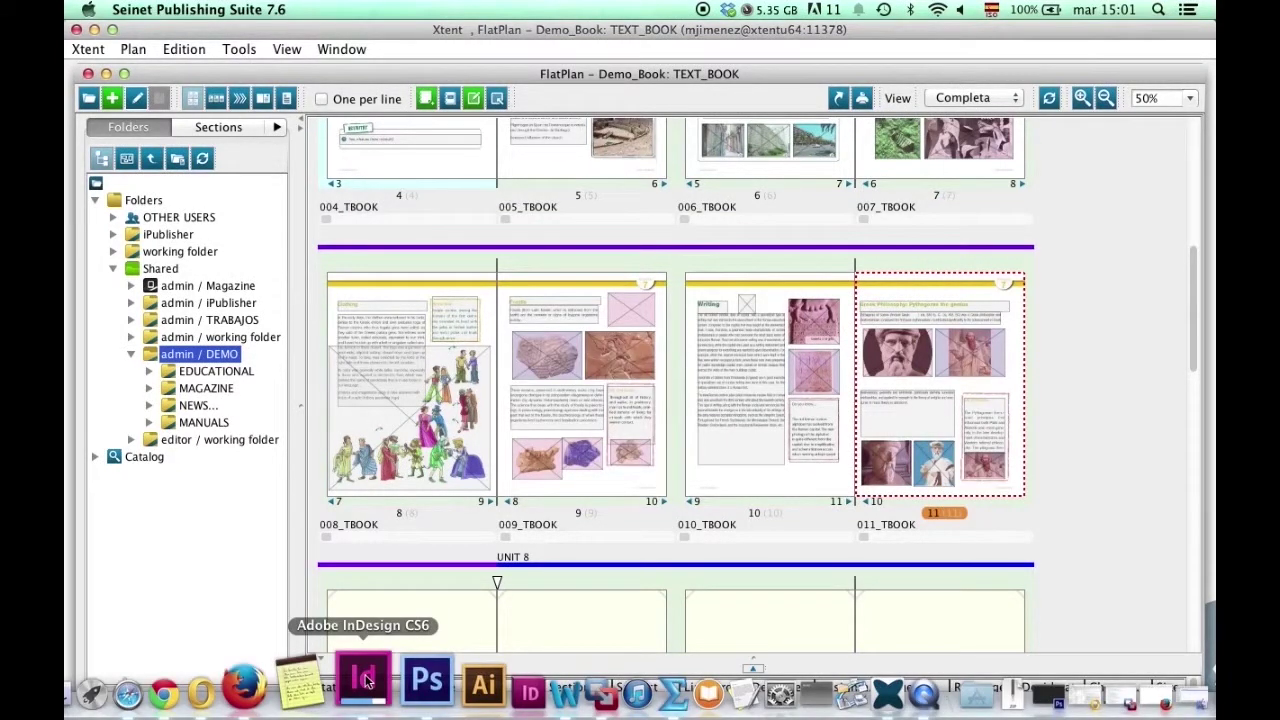
{"action": "left_click", "coordinate": [366, 680]}
Delete "Greek Philosophy:" from the page heading and the blank gap with its closing parenthesis after "Ancient Greek" in the opening paragraph.
{"action": "left_click", "coordinate": [90, 255]}
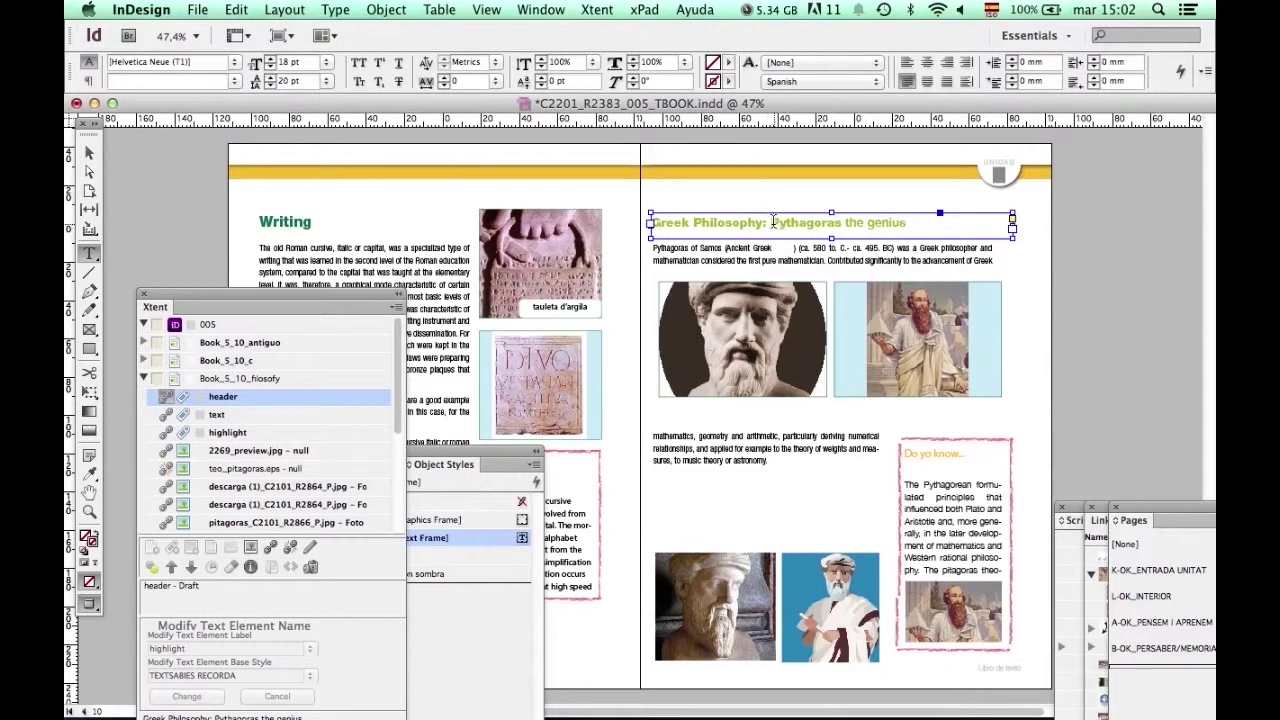
{"action": "left_click_drag", "start_coordinate": [773, 221], "coordinate": [606, 218]}
{"action": "key", "text": "BackSpace"}
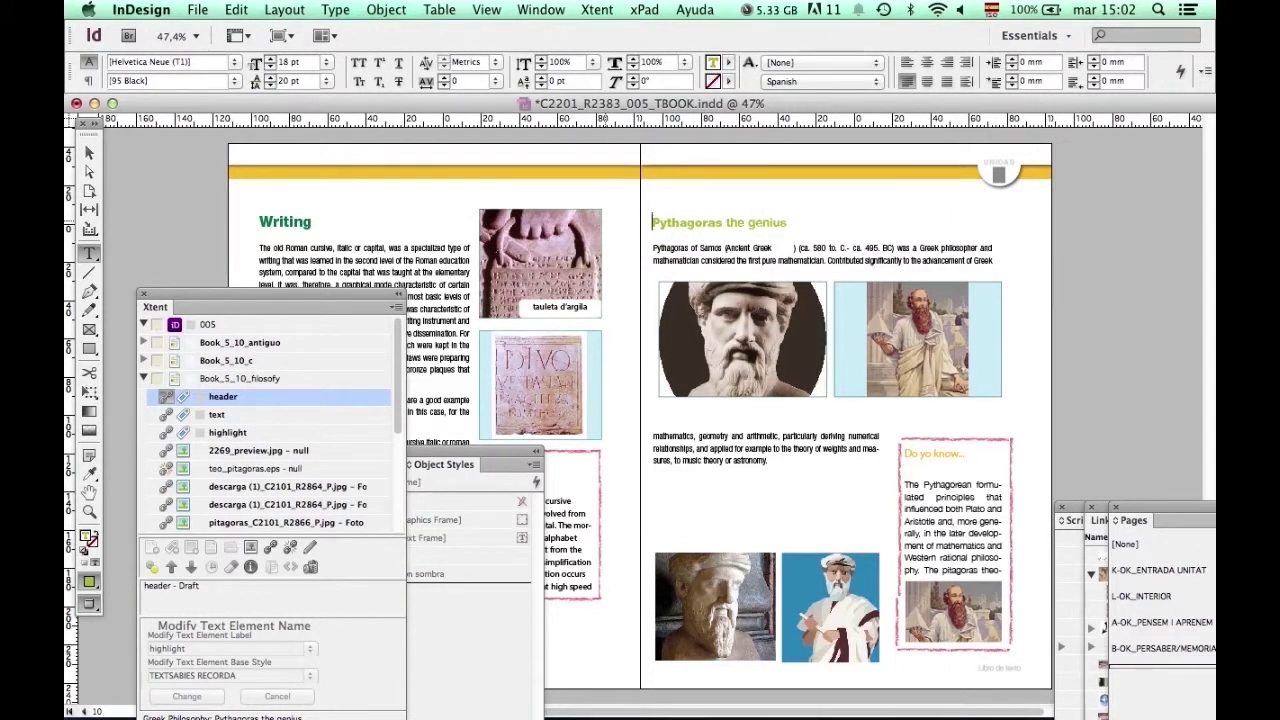
{"action": "left_click", "coordinate": [792, 255]}
{"action": "left_click_drag", "start_coordinate": [797, 247], "coordinate": [774, 245]}
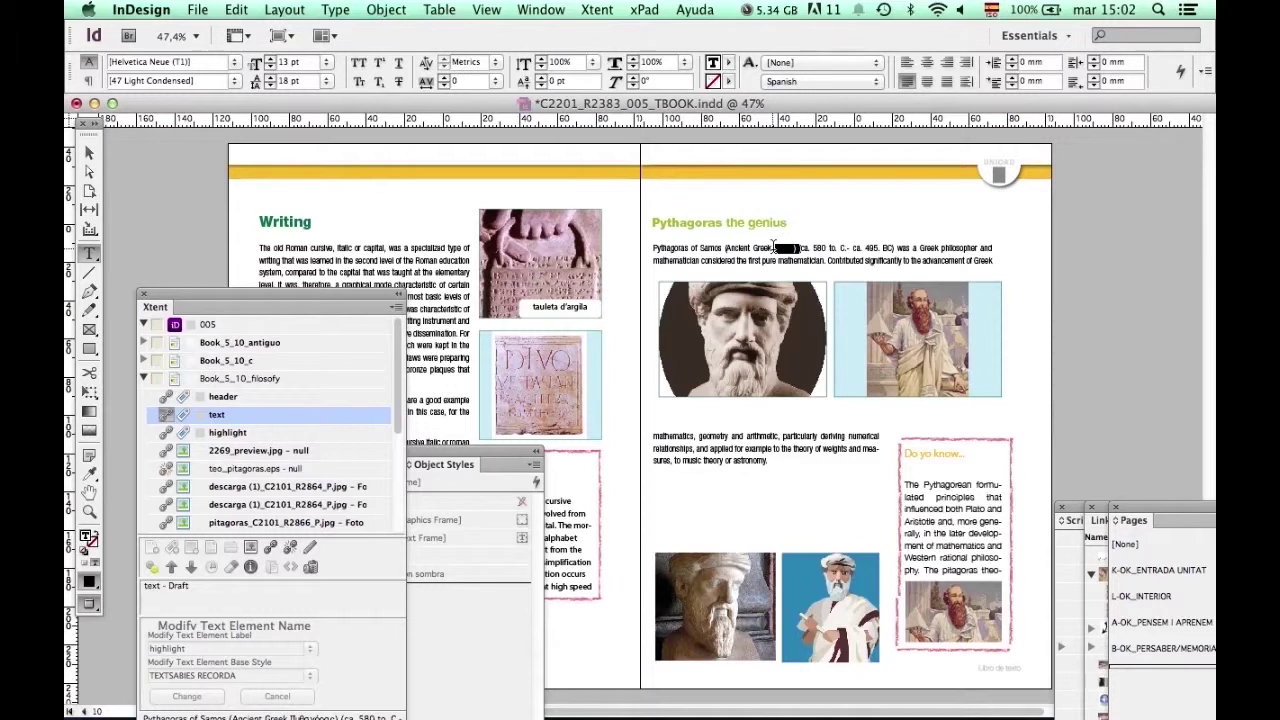
{"action": "key", "text": "BackSpace"}
{"action": "key", "text": "Escape"}
Shorten the lower body text frame on the Pythagoras page so it ends just below its last line.
{"action": "left_click", "coordinate": [732, 479]}
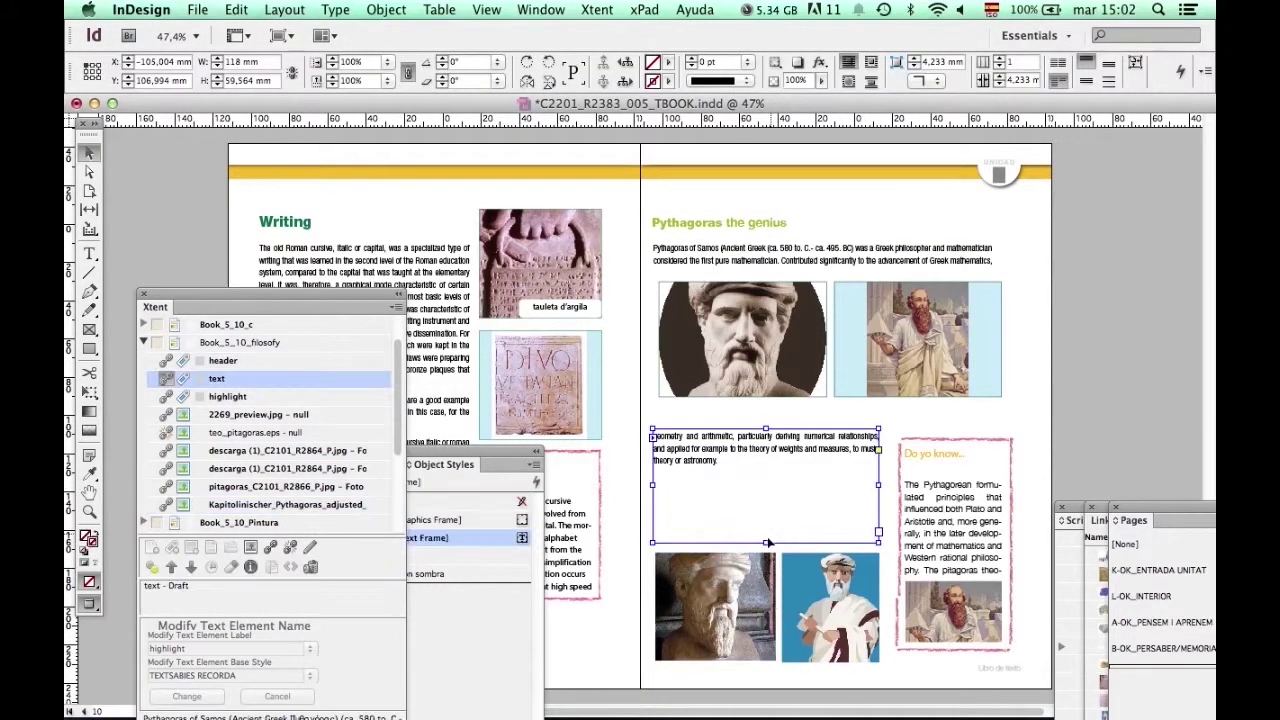
{"action": "left_click_drag", "start_coordinate": [766, 543], "coordinate": [766, 476]}
Delete the blue standing-figure picture 2269_preview.jpg and enlarge the neighbouring bust picture to 117 mm wide and 96.367 mm high.
{"action": "left_click", "coordinate": [830, 610]}
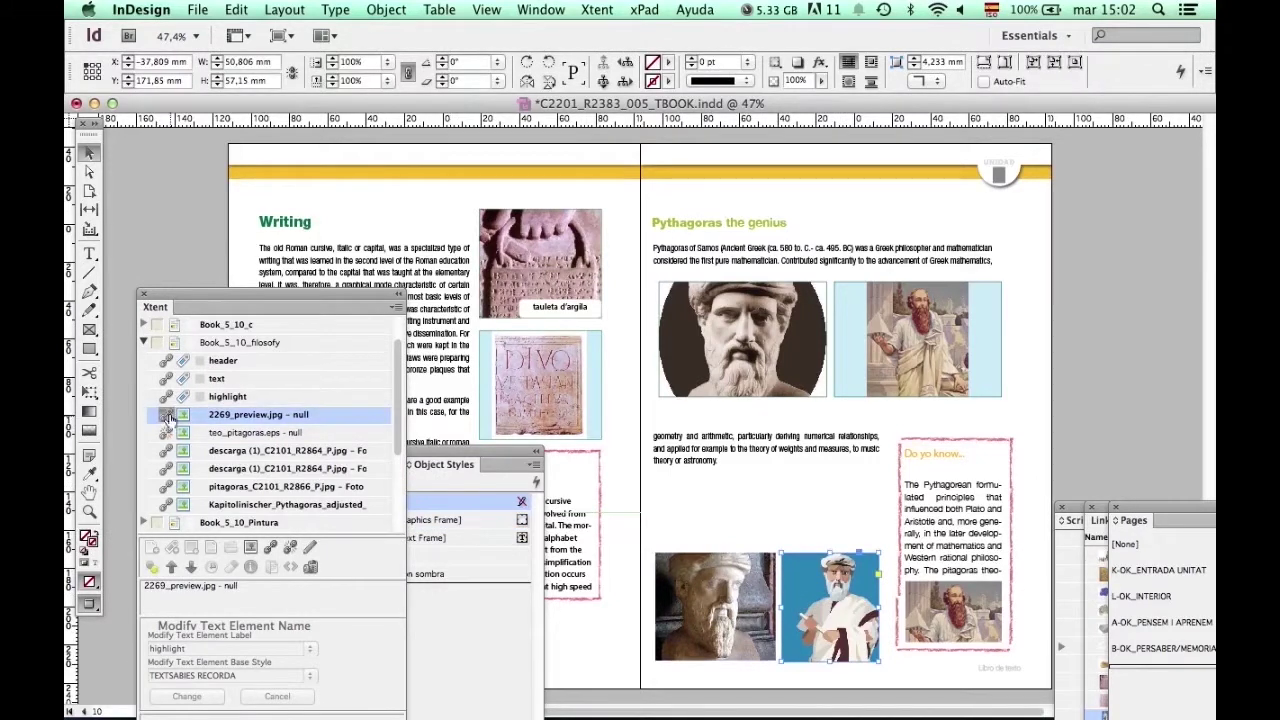
{"action": "key", "text": "BackSpace"}
{"action": "left_click", "coordinate": [330, 504]}
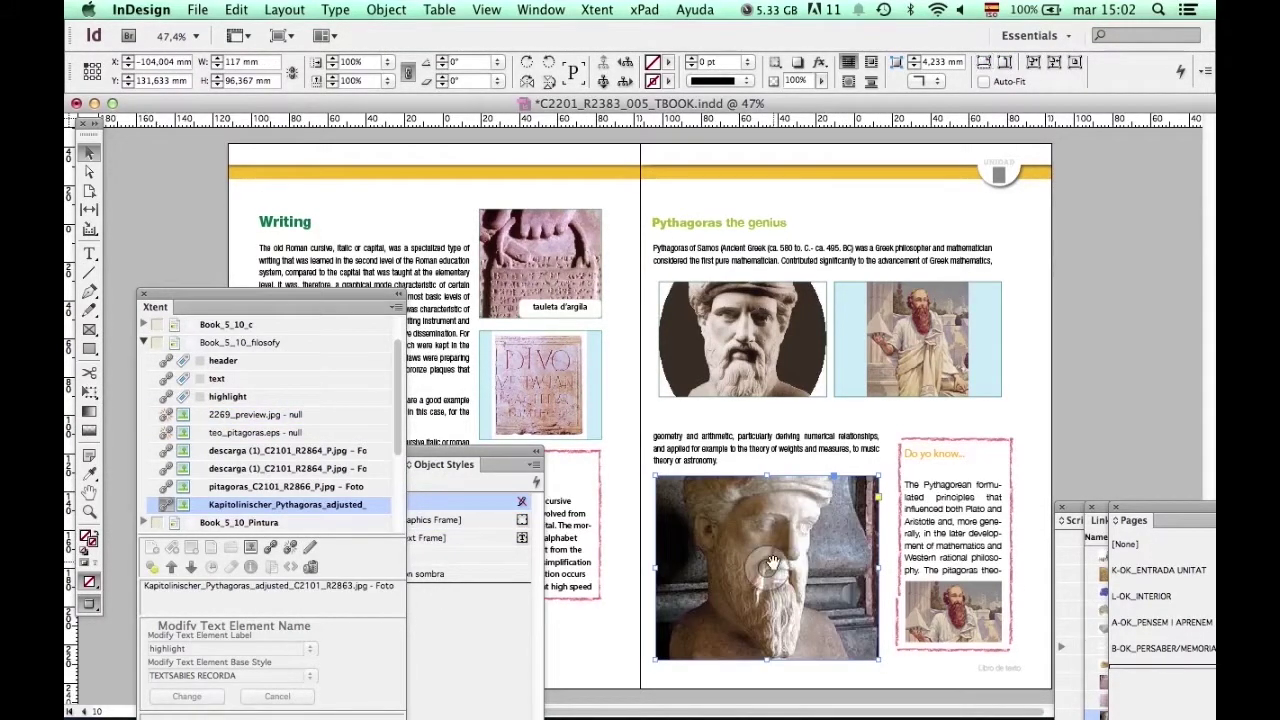
{"action": "left_click", "coordinate": [821, 236]}
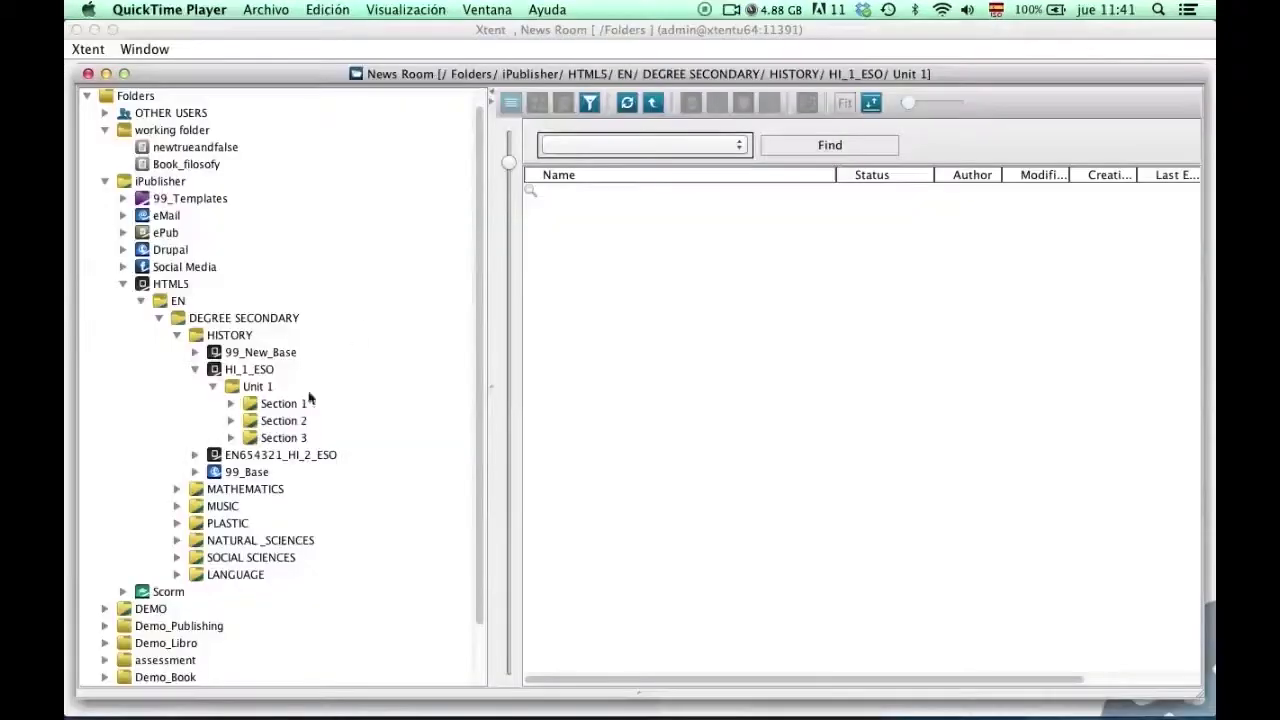
Create a subfolder named Section 4 inside Unit 1 of HI_1_ESO.
{"action": "right_click", "coordinate": [263, 390]}
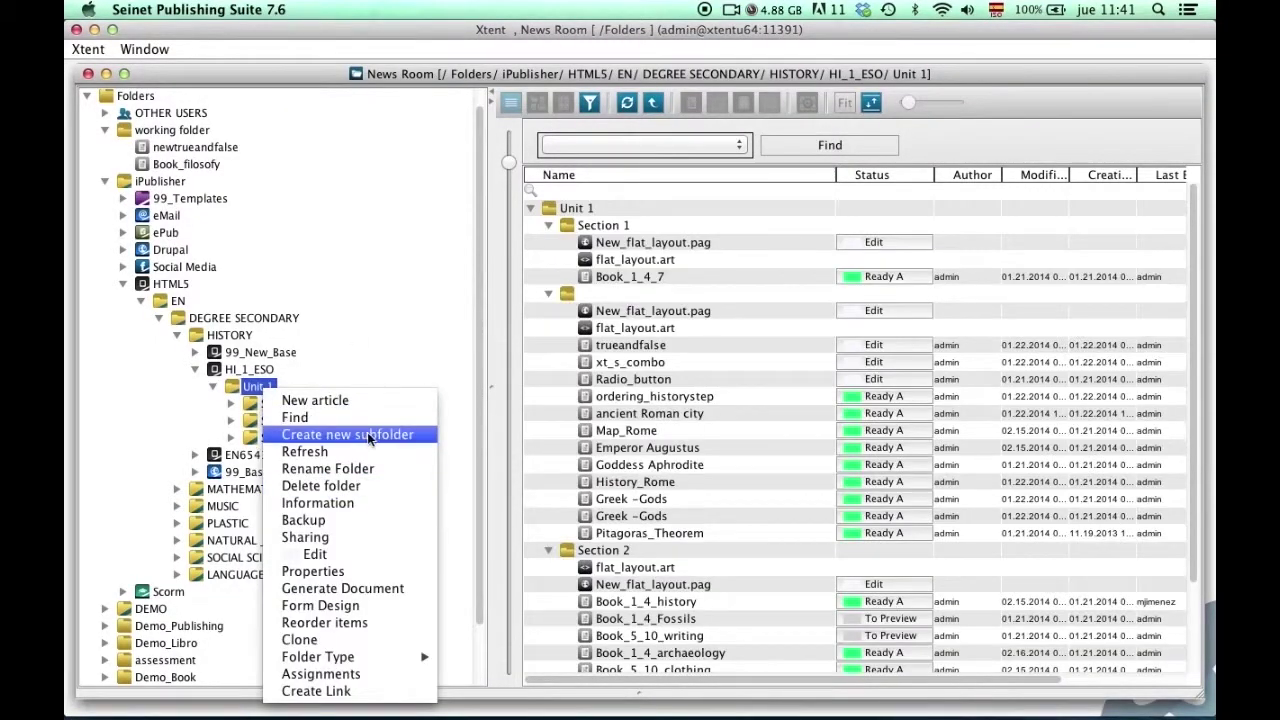
{"action": "left_click", "coordinate": [367, 433]}
{"action": "type", "text": "Section 4"}
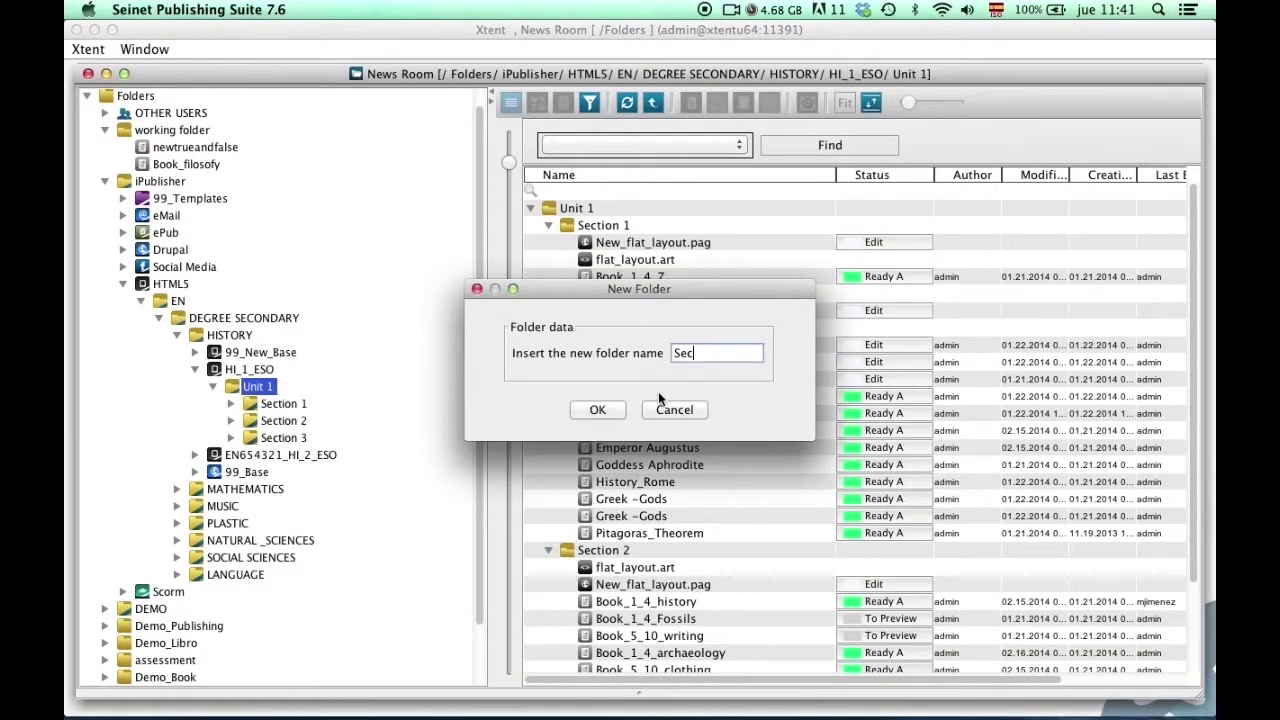
{"action": "left_click", "coordinate": [600, 410]}
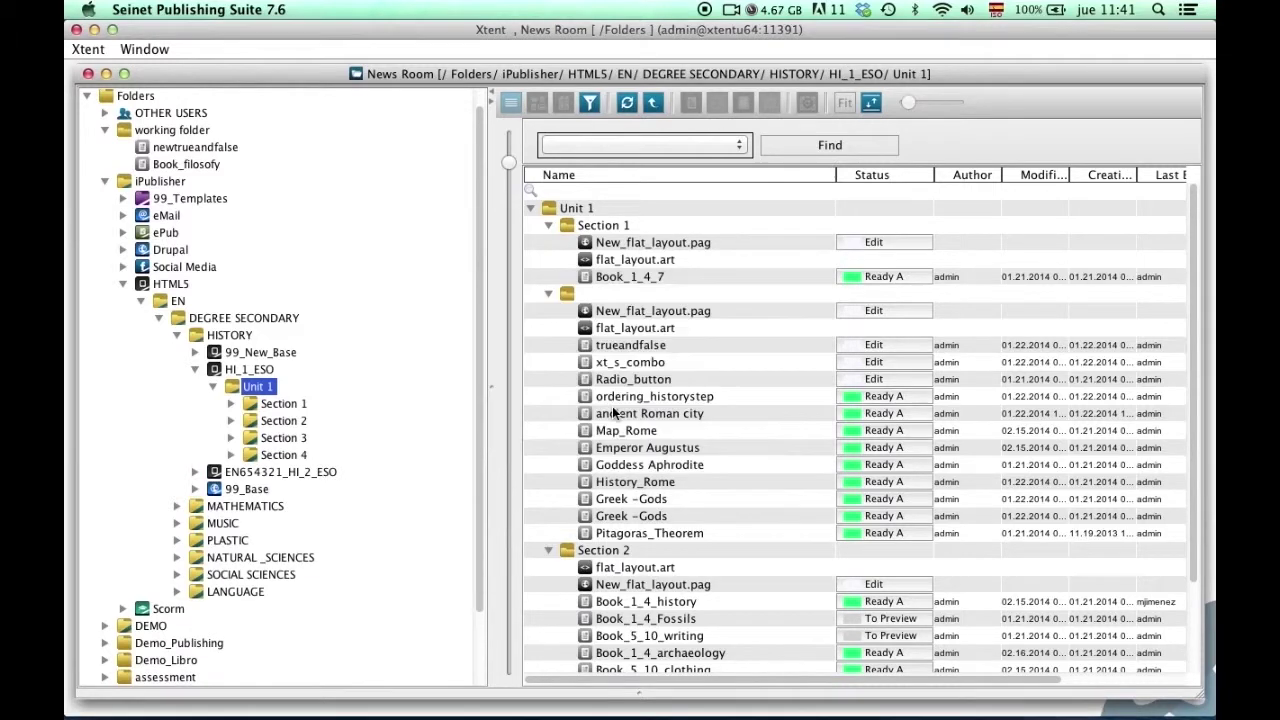
Move the newtrueandfalse and Book_filosofy articles from the working folder into Section 4 and expand that folder.
{"action": "left_click", "coordinate": [190, 164]}
{"action": "left_click", "coordinate": [203, 147], "text": "shift"}
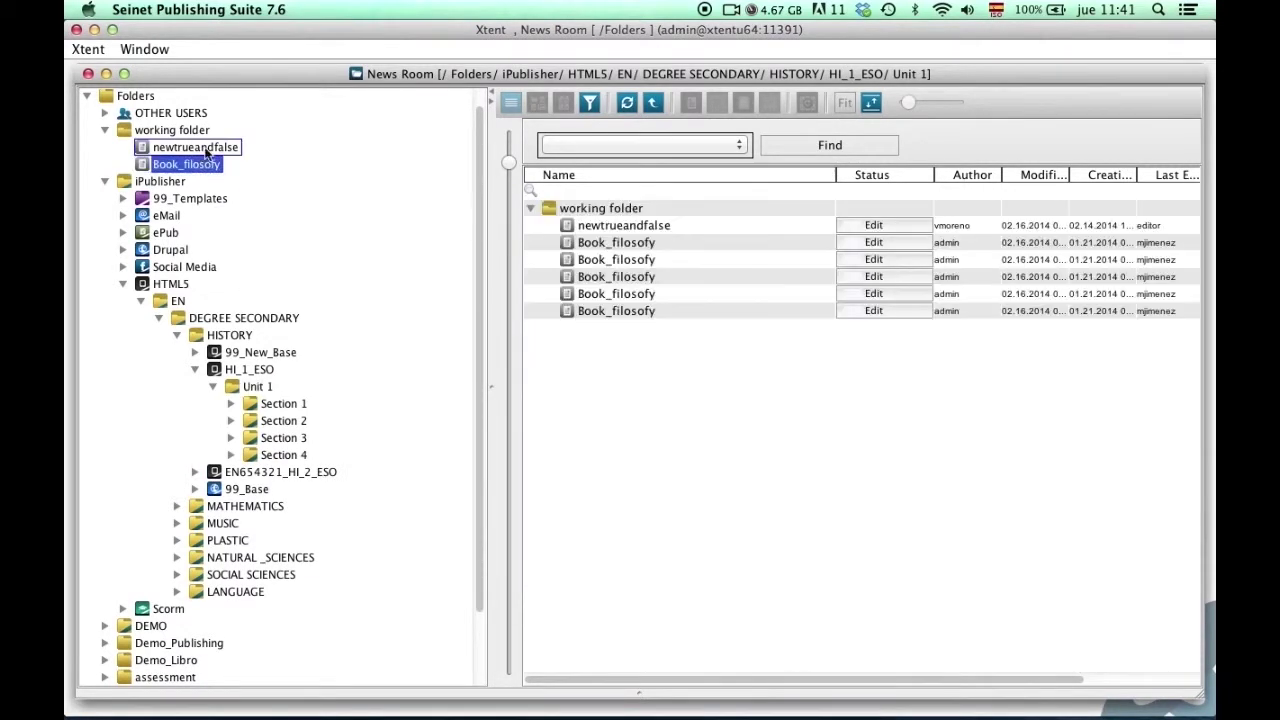
{"action": "left_click_drag", "start_coordinate": [198, 170], "coordinate": [264, 455]}
{"action": "left_click", "coordinate": [231, 420]}
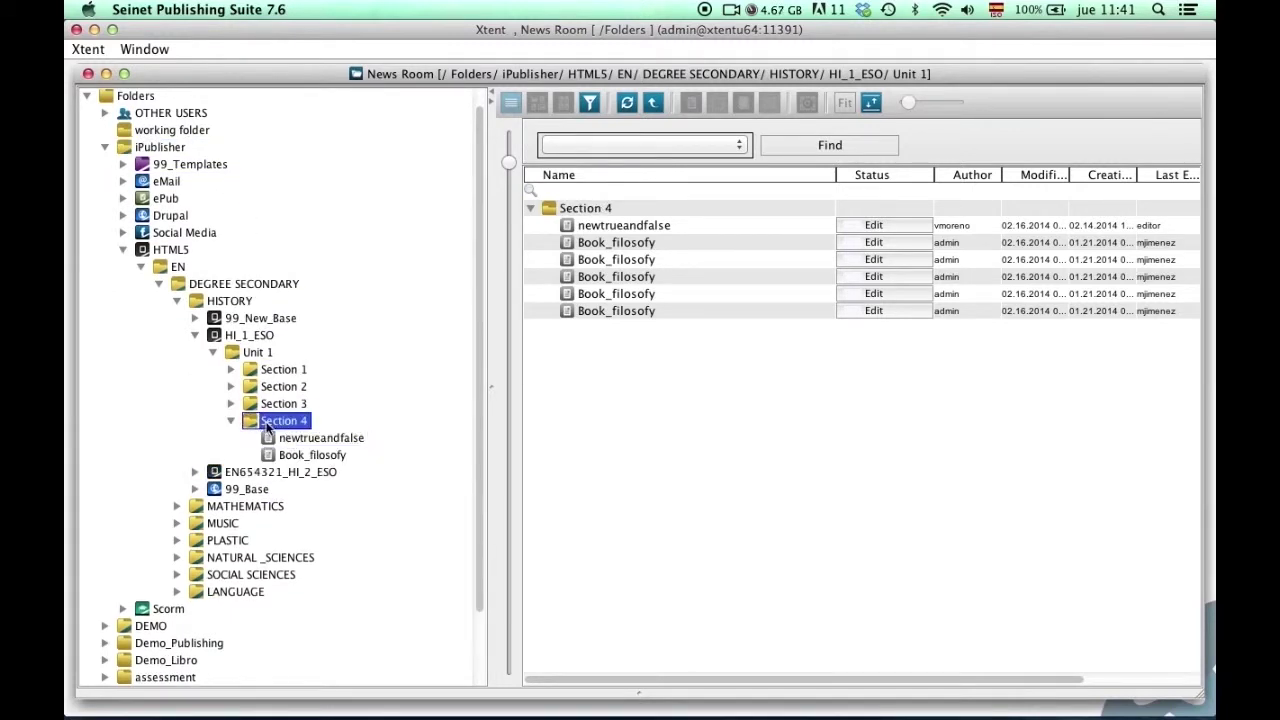
Copy flat_layout.art from Section 3 into Section 4 and collapse Section 3.
{"action": "left_click", "coordinate": [231, 403]}
{"action": "scroll", "coordinate": [483, 443], "scroll_direction": "down", "scroll_amount": 5}
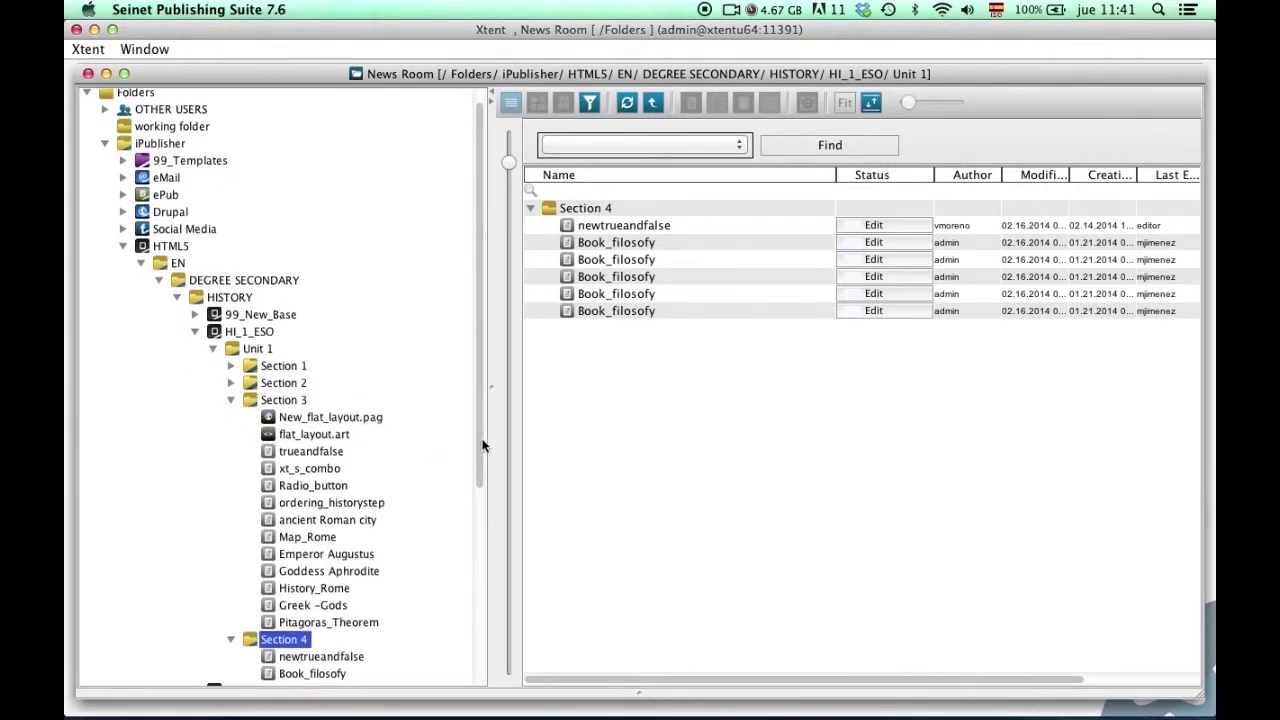
{"action": "left_click", "coordinate": [312, 265]}
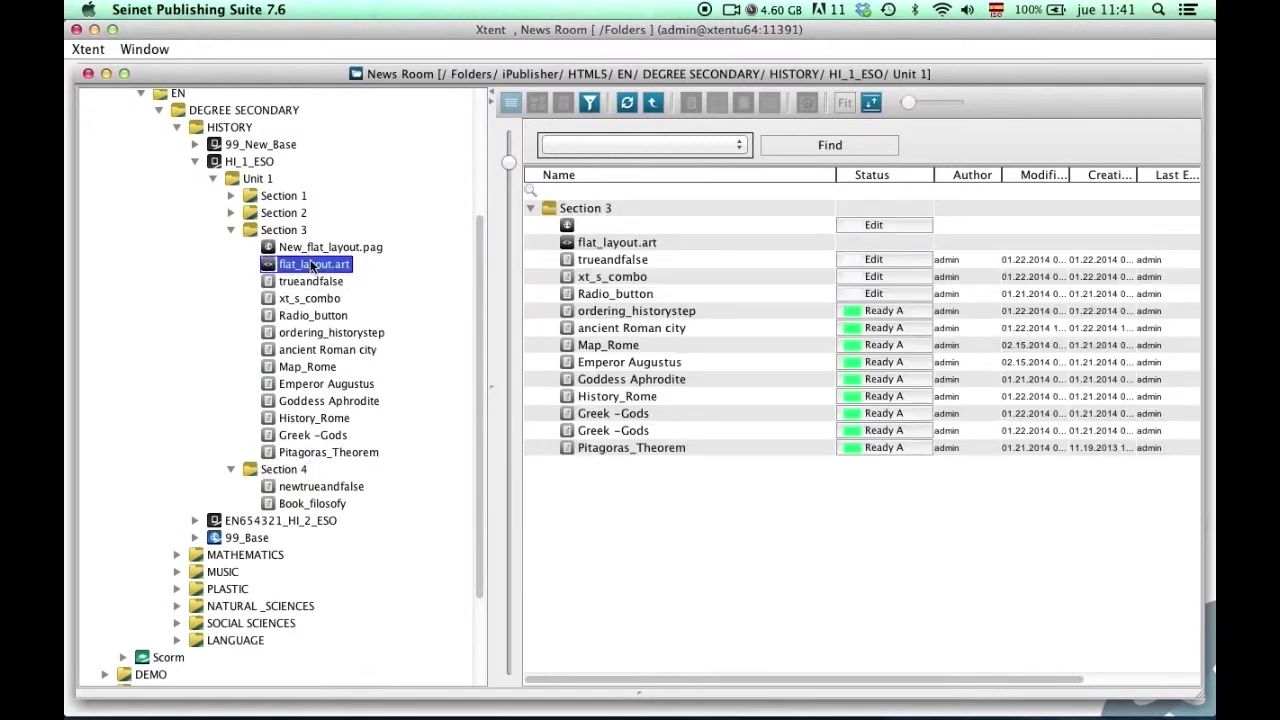
{"action": "left_click_drag", "start_coordinate": [312, 265], "coordinate": [272, 470]}
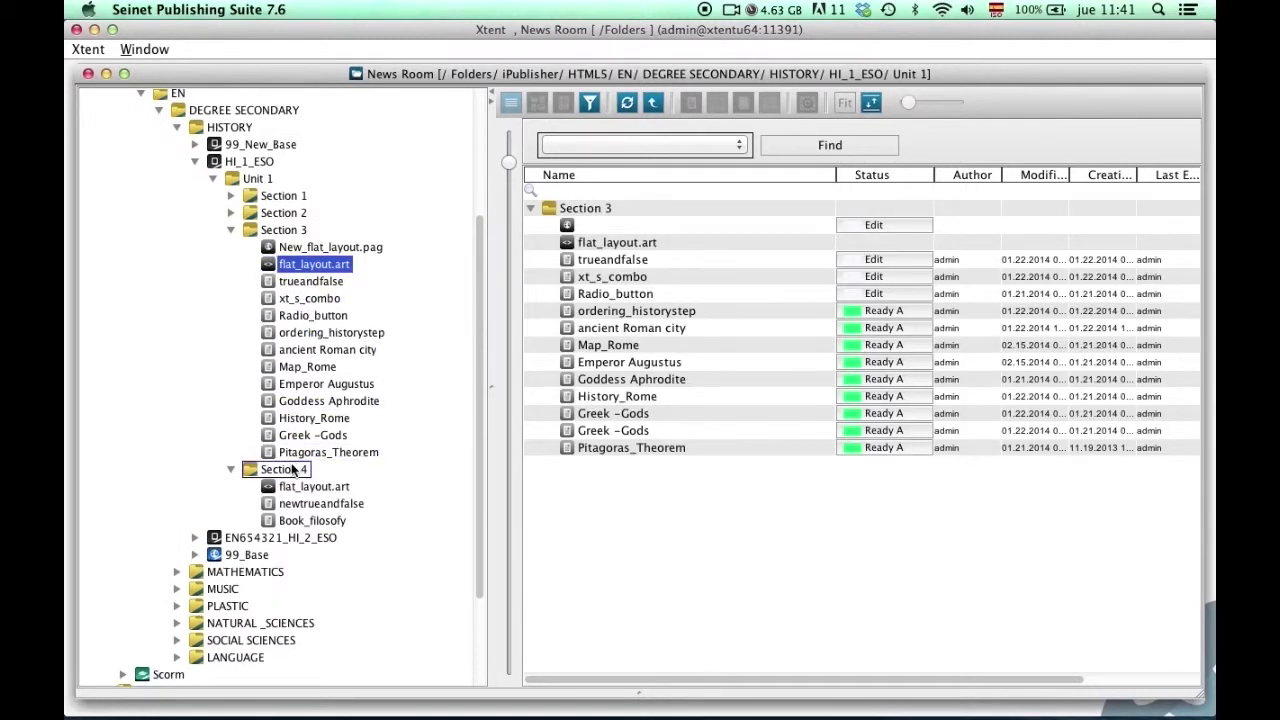
{"action": "left_click", "coordinate": [231, 230]}
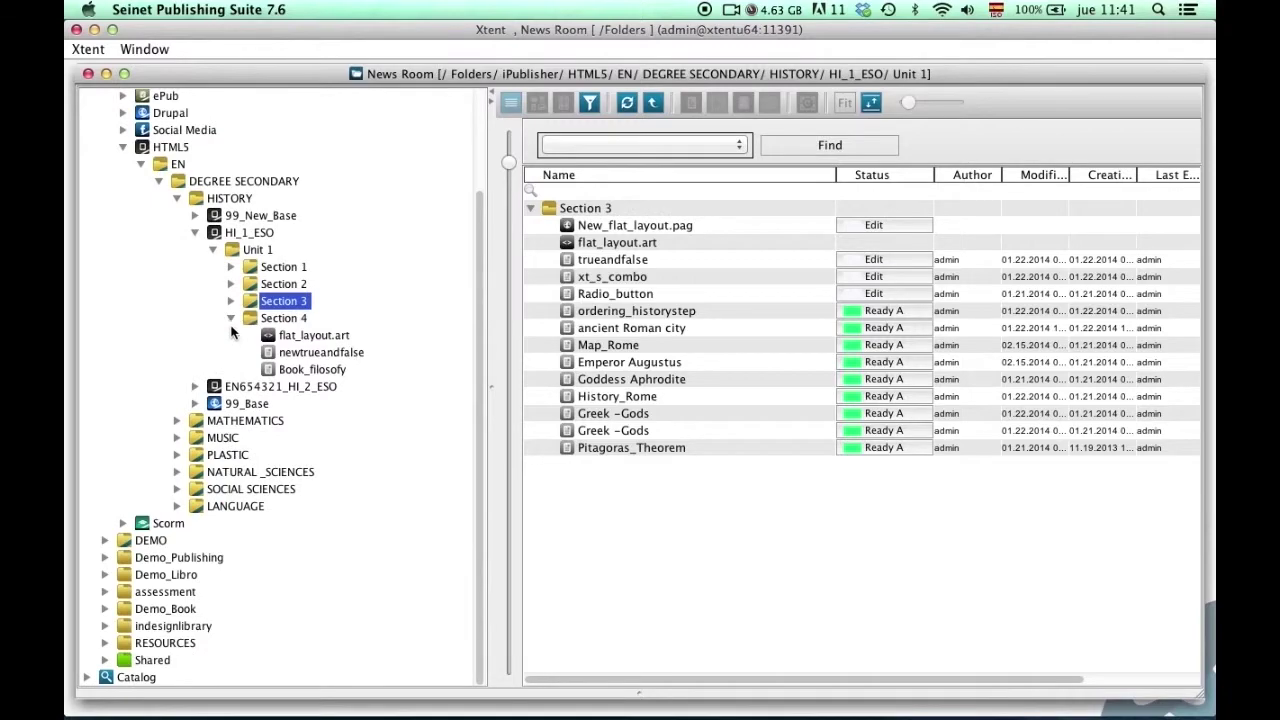
Export the HI_1_ESO folder as an xPad iPublication and look through its true-or-false exercise page.
{"action": "left_click", "coordinate": [248, 283]}
{"action": "right_click", "coordinate": [248, 283]}
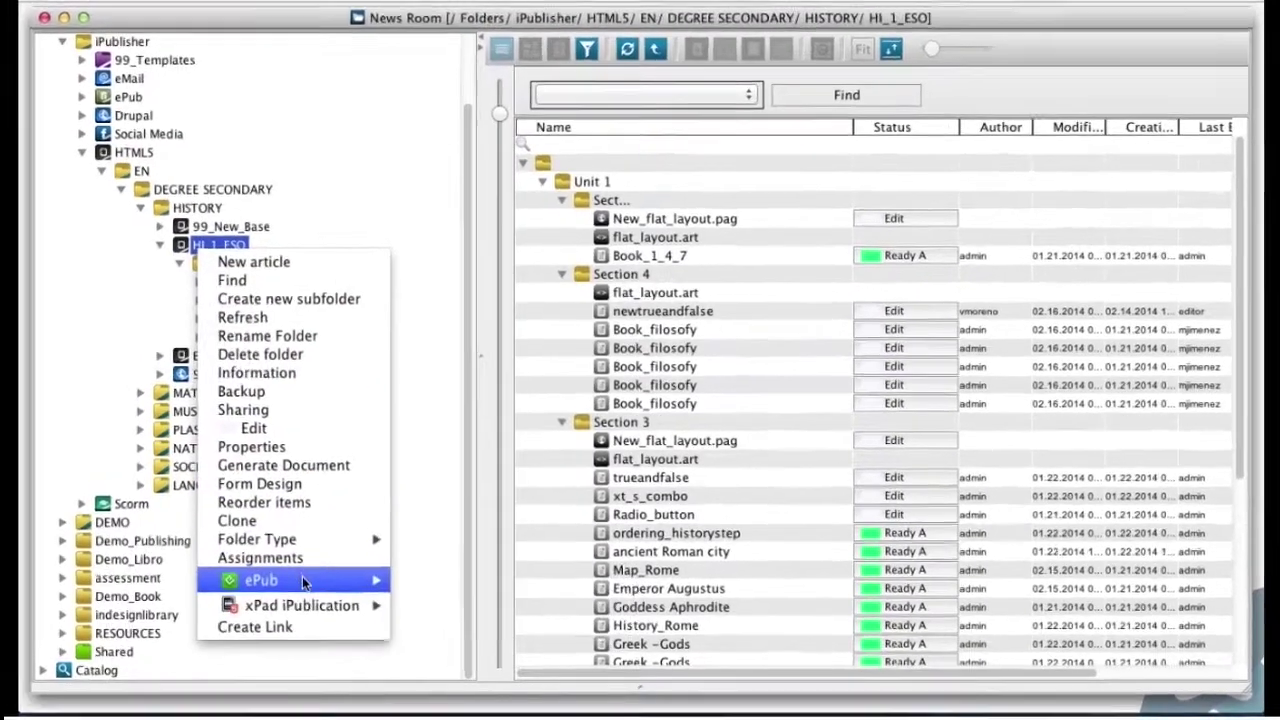
{"action": "mouse_move", "coordinate": [331, 620]}
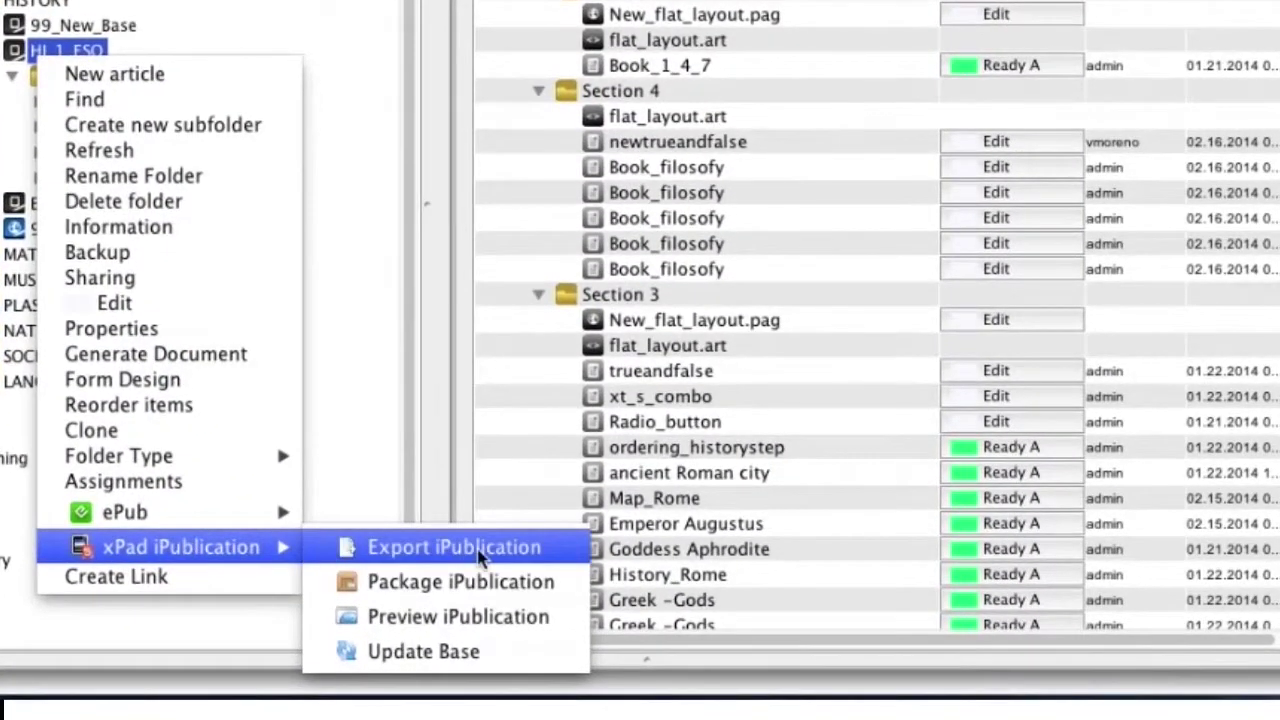
{"action": "left_click", "coordinate": [478, 557]}
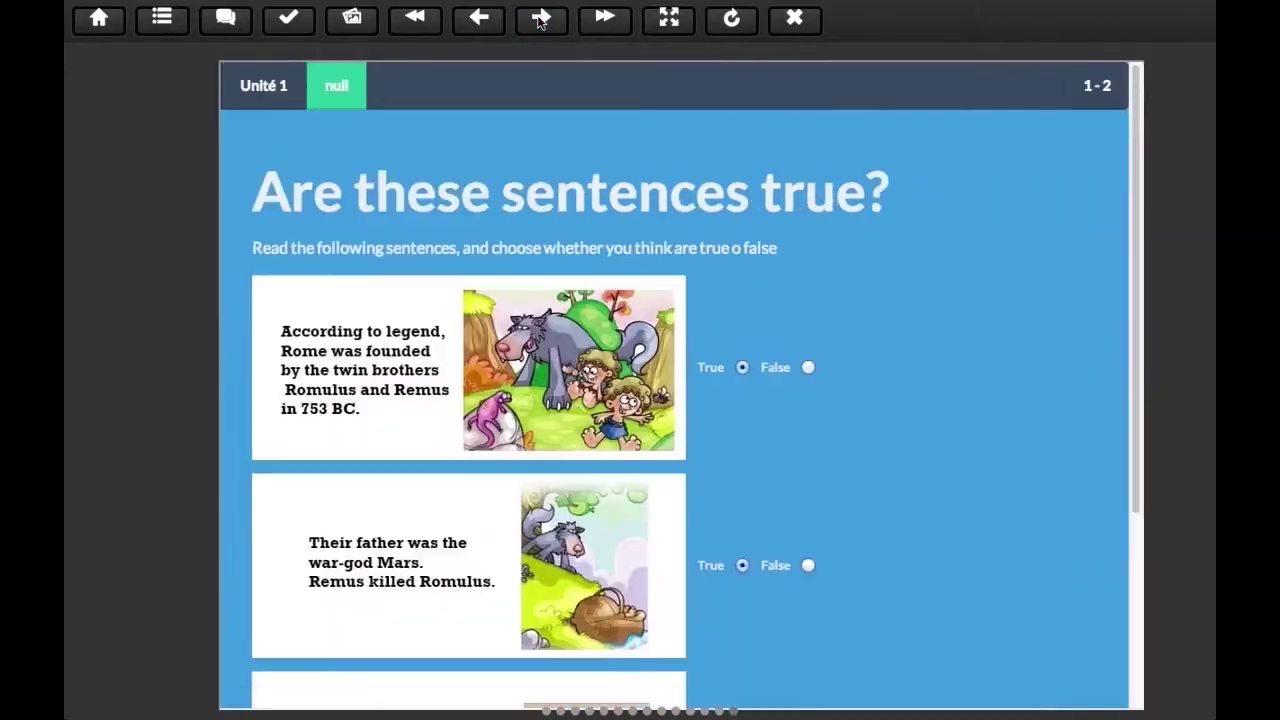
{"action": "scroll", "coordinate": [704, 518], "scroll_direction": "down", "scroll_amount": 3}
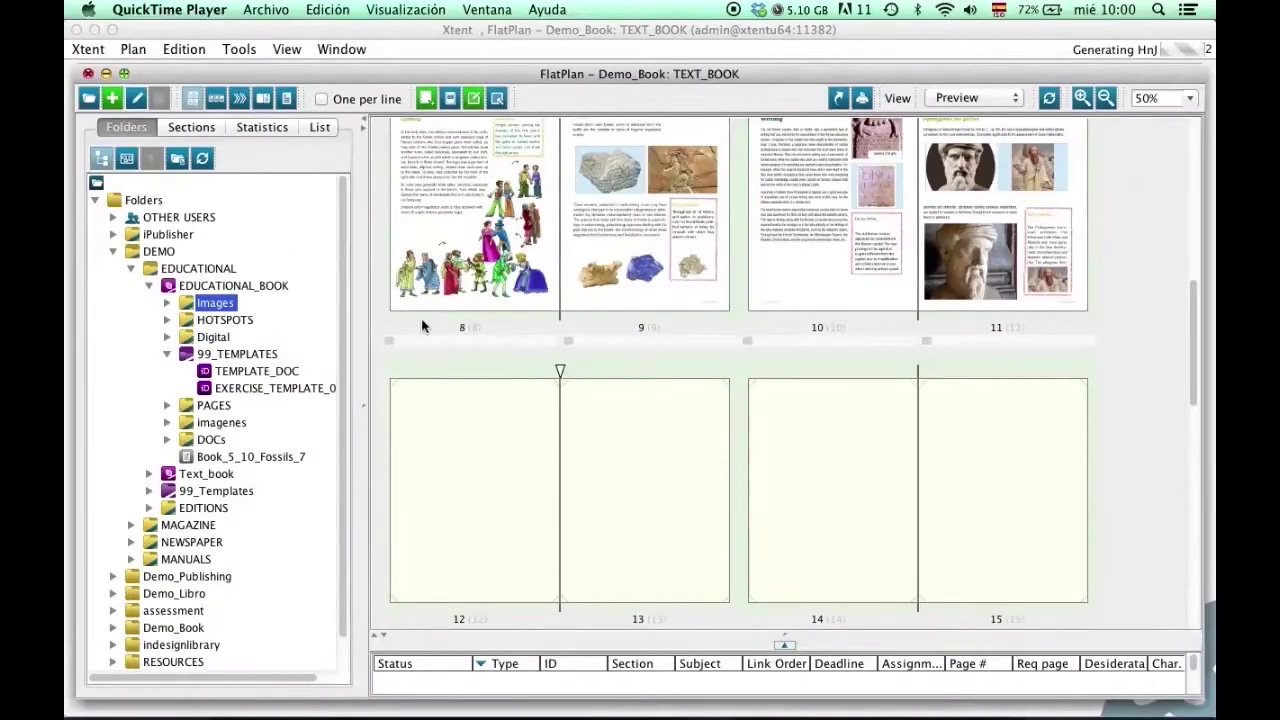
Assign the TEMPLATE_DOC layout to page 12 of the flatplan and set the view to Completa.
{"action": "left_click", "coordinate": [222, 376]}
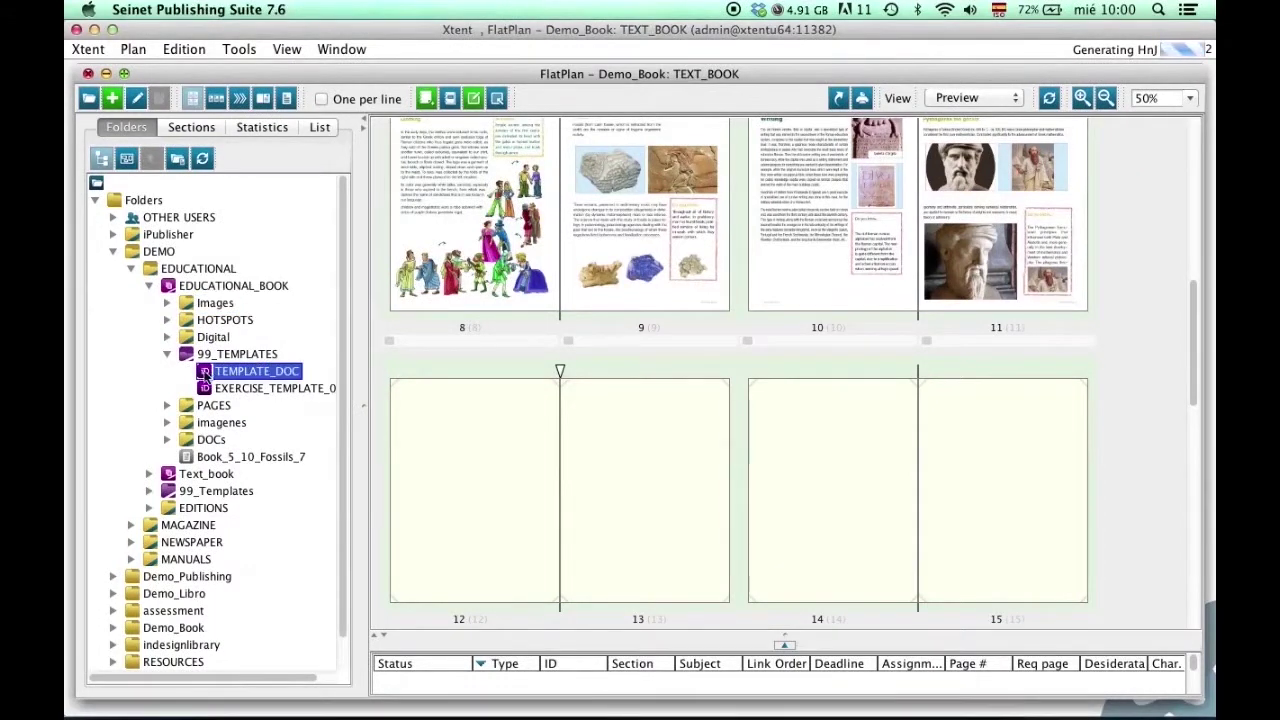
{"action": "left_click_drag", "start_coordinate": [214, 382], "coordinate": [459, 490]}
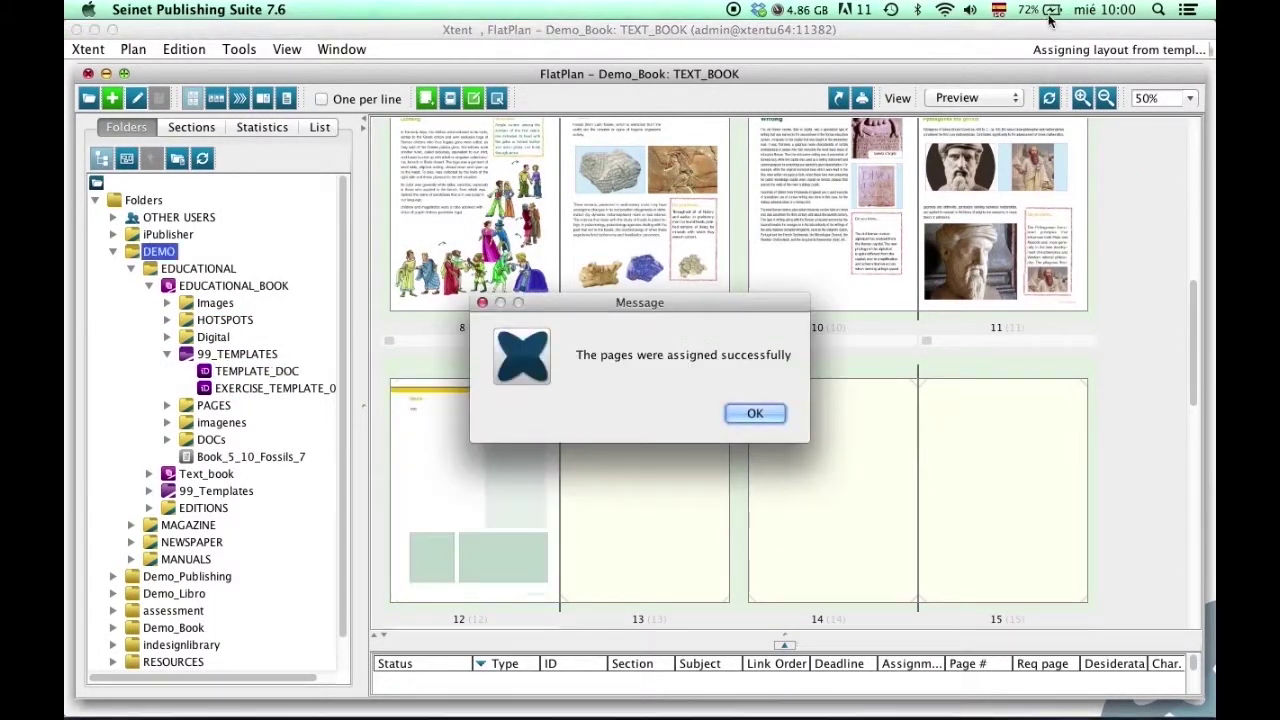
{"action": "left_click", "coordinate": [754, 415]}
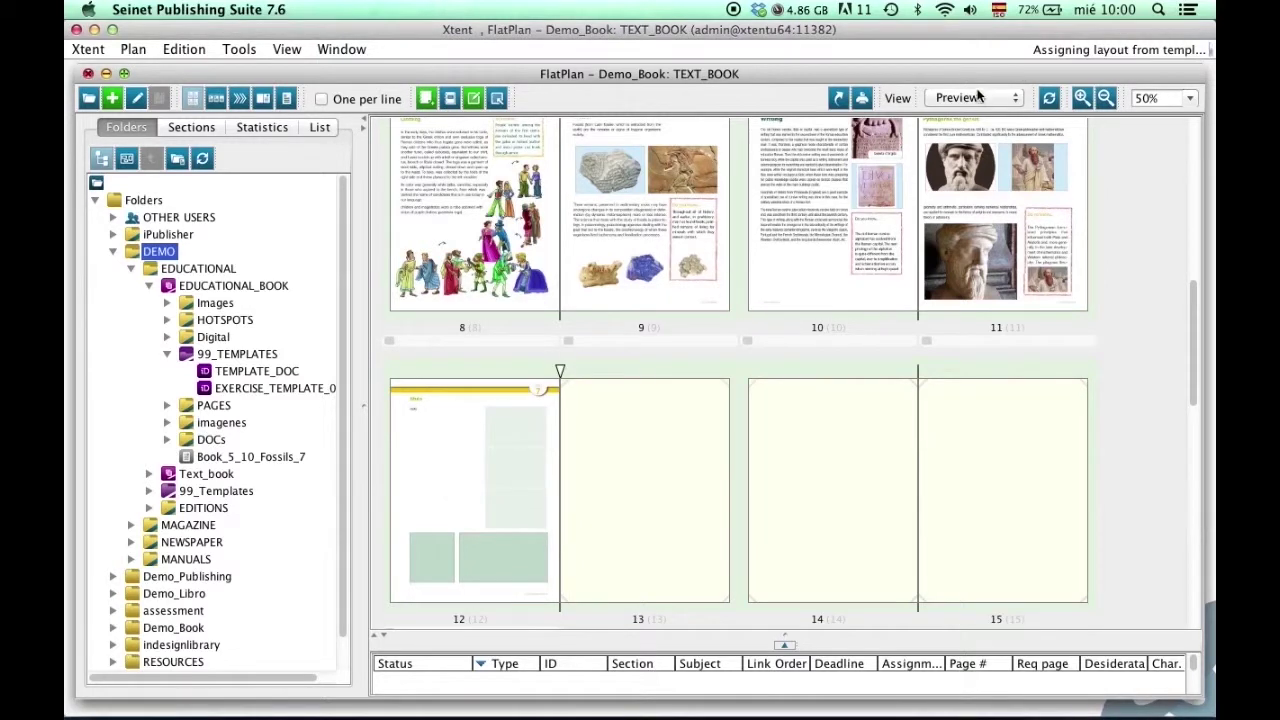
{"action": "left_click", "coordinate": [972, 96]}
{"action": "left_click", "coordinate": [964, 82]}
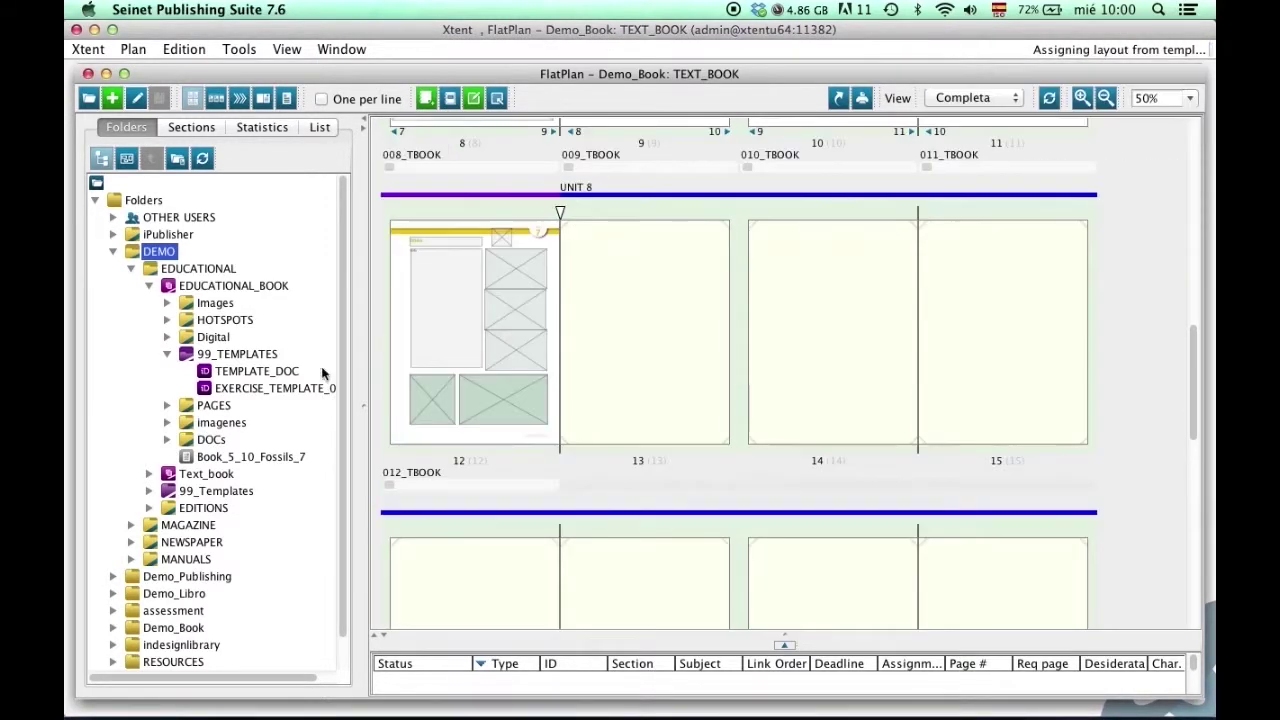
Assign the Book_5_10_Fossils_7 article to the heading box on page 12, accepting the change of box content.
{"action": "left_click", "coordinate": [190, 458]}
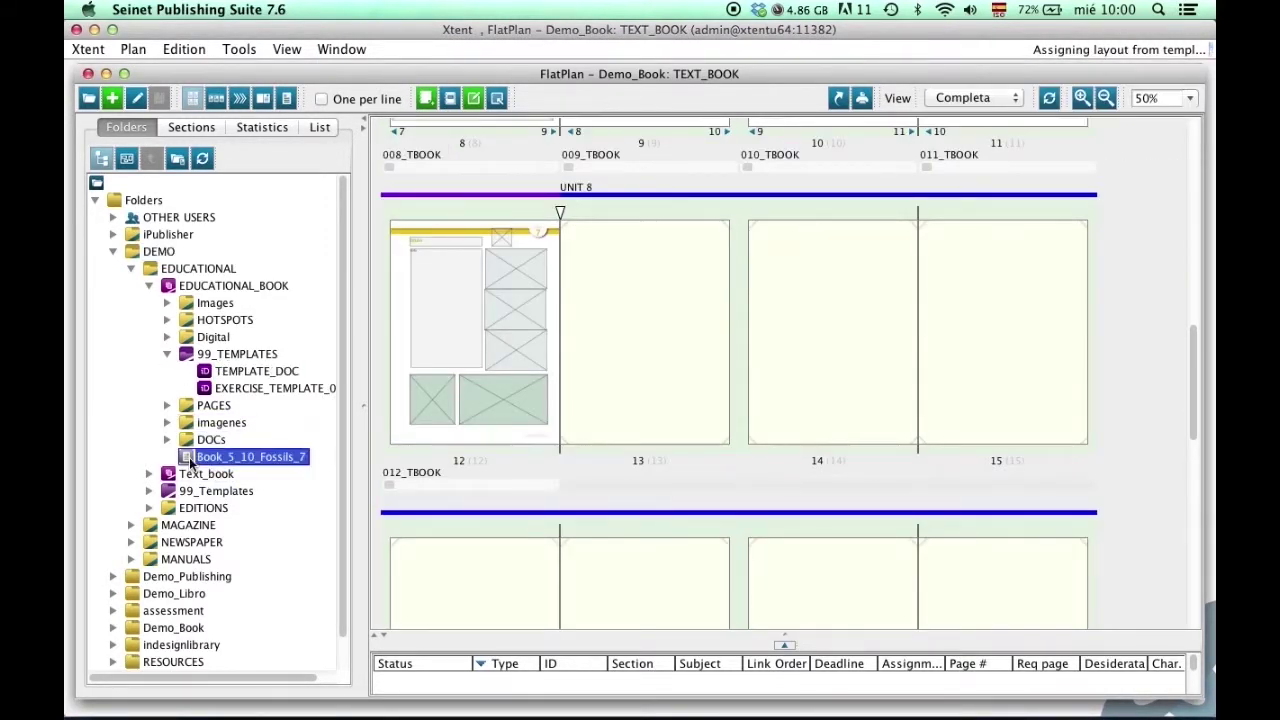
{"action": "left_click_drag", "start_coordinate": [190, 460], "coordinate": [441, 242]}
{"action": "left_click", "coordinate": [816, 415]}
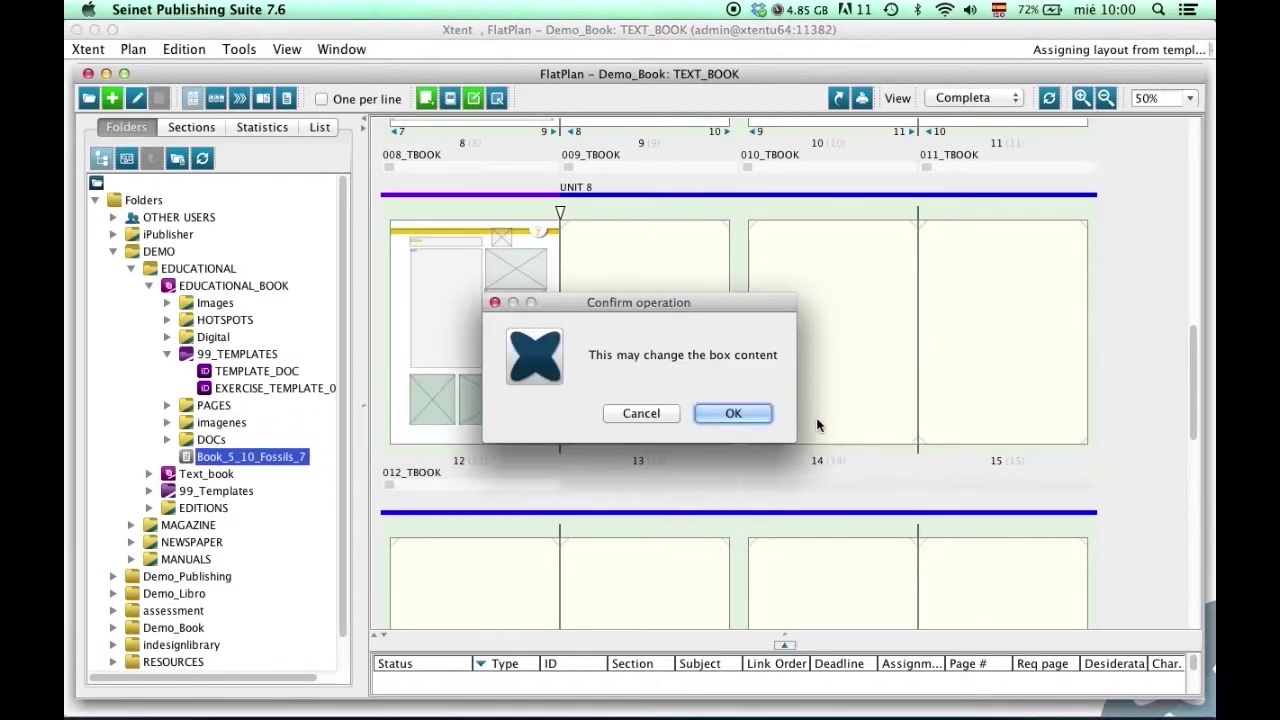
{"action": "left_click", "coordinate": [735, 413]}
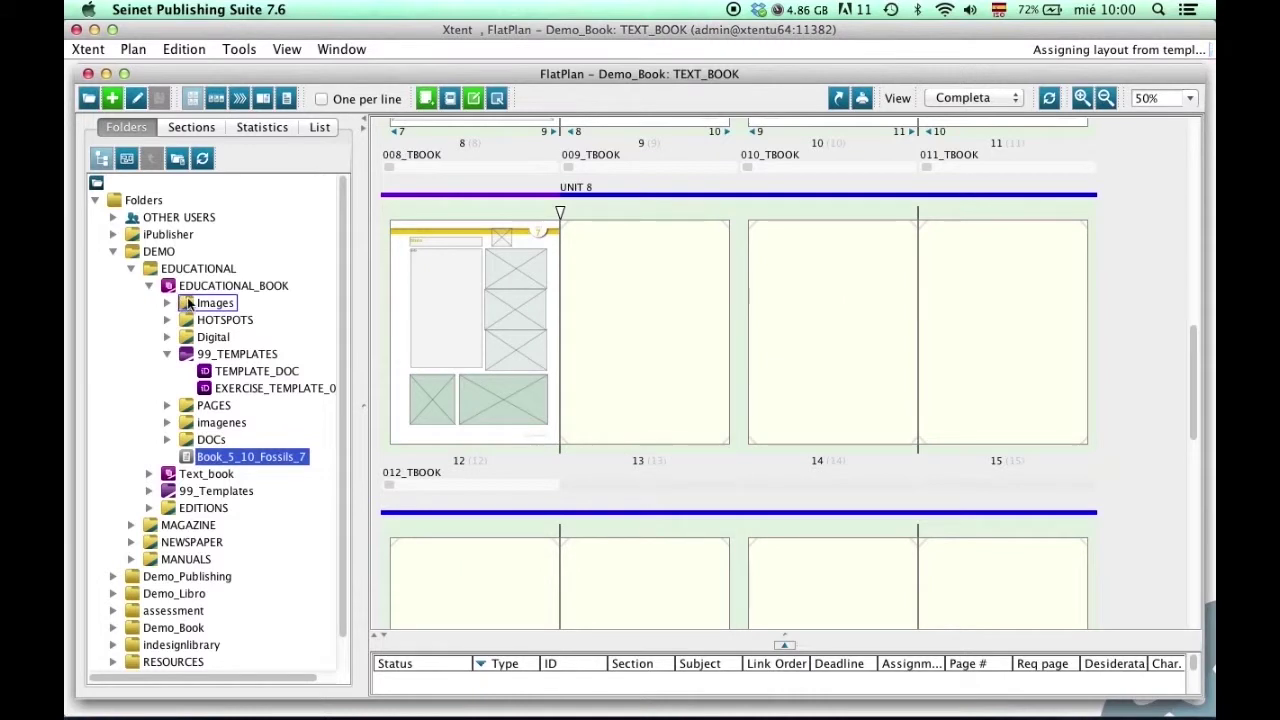
Open the Images folder of EDUCATIONAL_BOOK and show its contents as thumbnails.
{"action": "left_click", "coordinate": [188, 303]}
{"action": "left_click", "coordinate": [167, 304]}
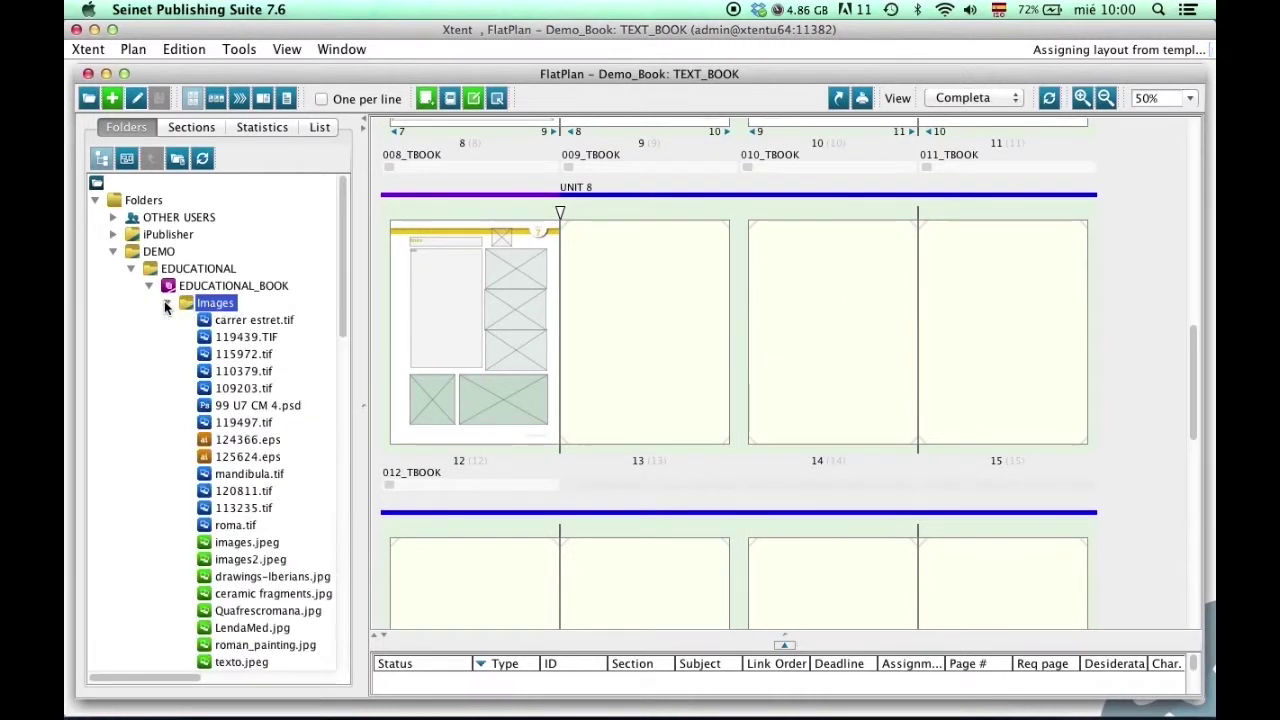
{"action": "left_click", "coordinate": [126, 158]}
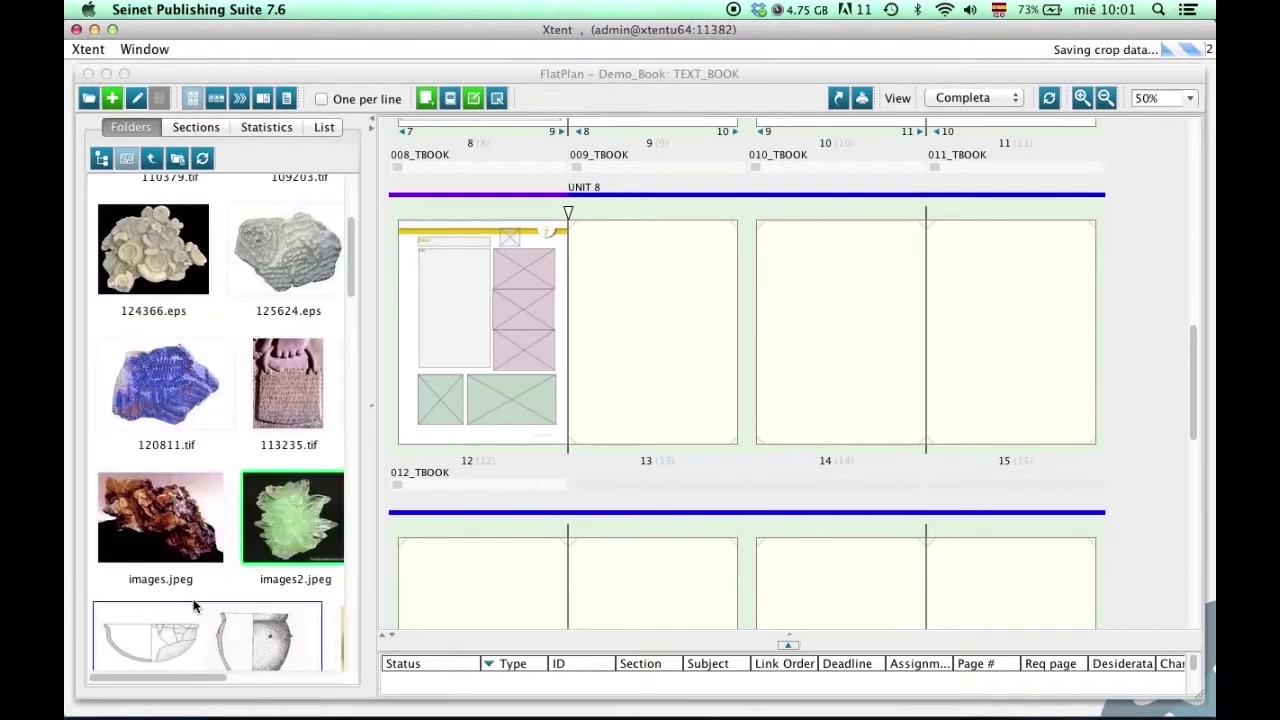
Place images.jpeg in the small lower picture box on page 12, fitting the image to the box width.
{"action": "left_click", "coordinate": [130, 585]}
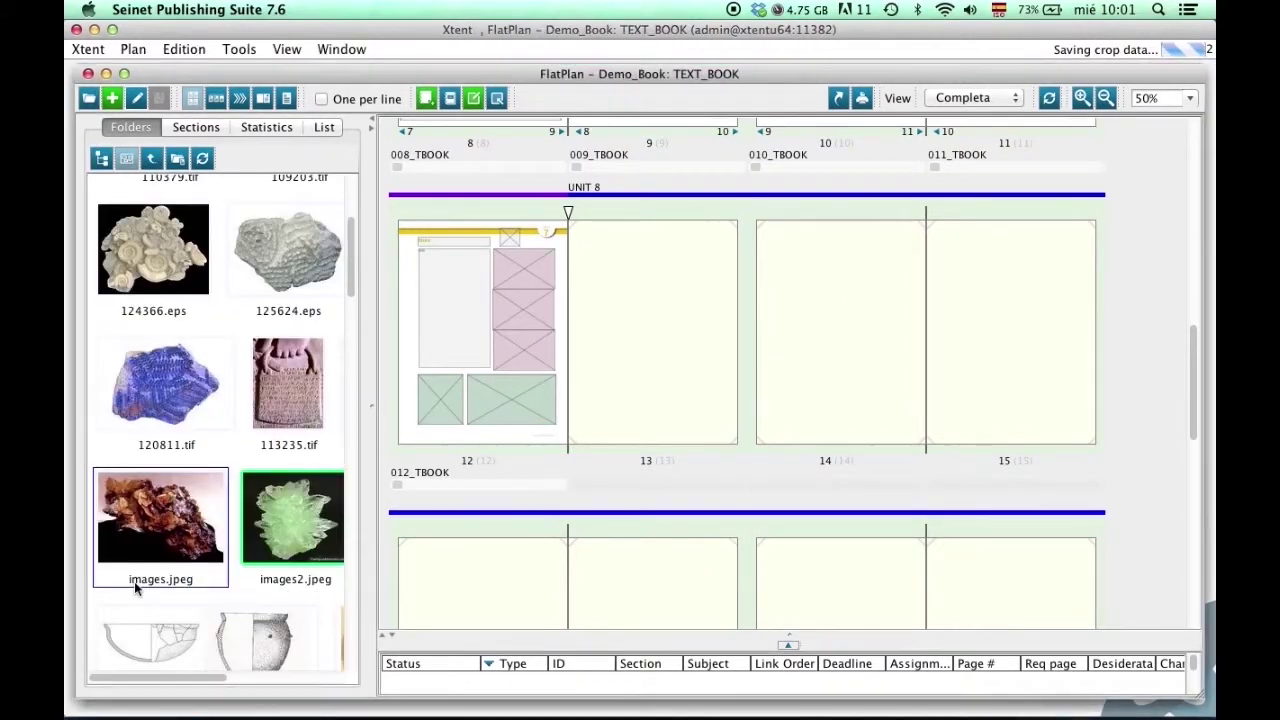
{"action": "left_click_drag", "start_coordinate": [130, 585], "coordinate": [440, 407]}
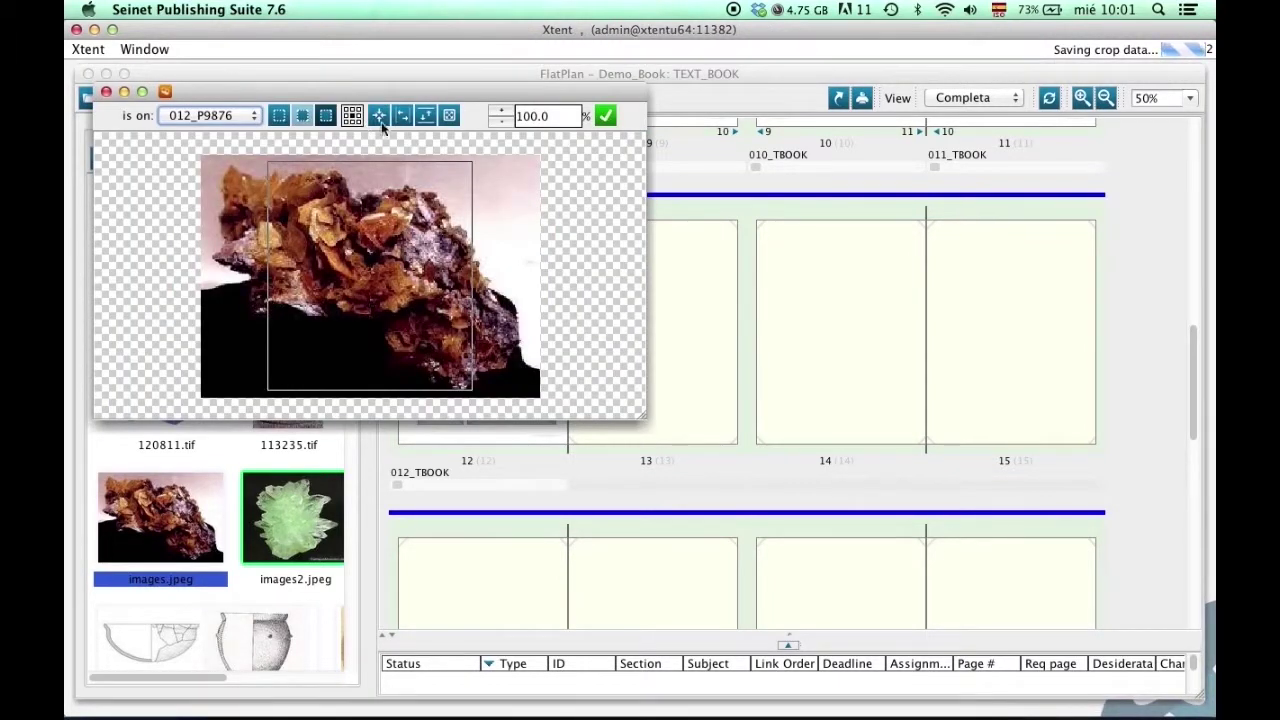
{"action": "left_click", "coordinate": [425, 115]}
{"action": "left_click", "coordinate": [401, 116]}
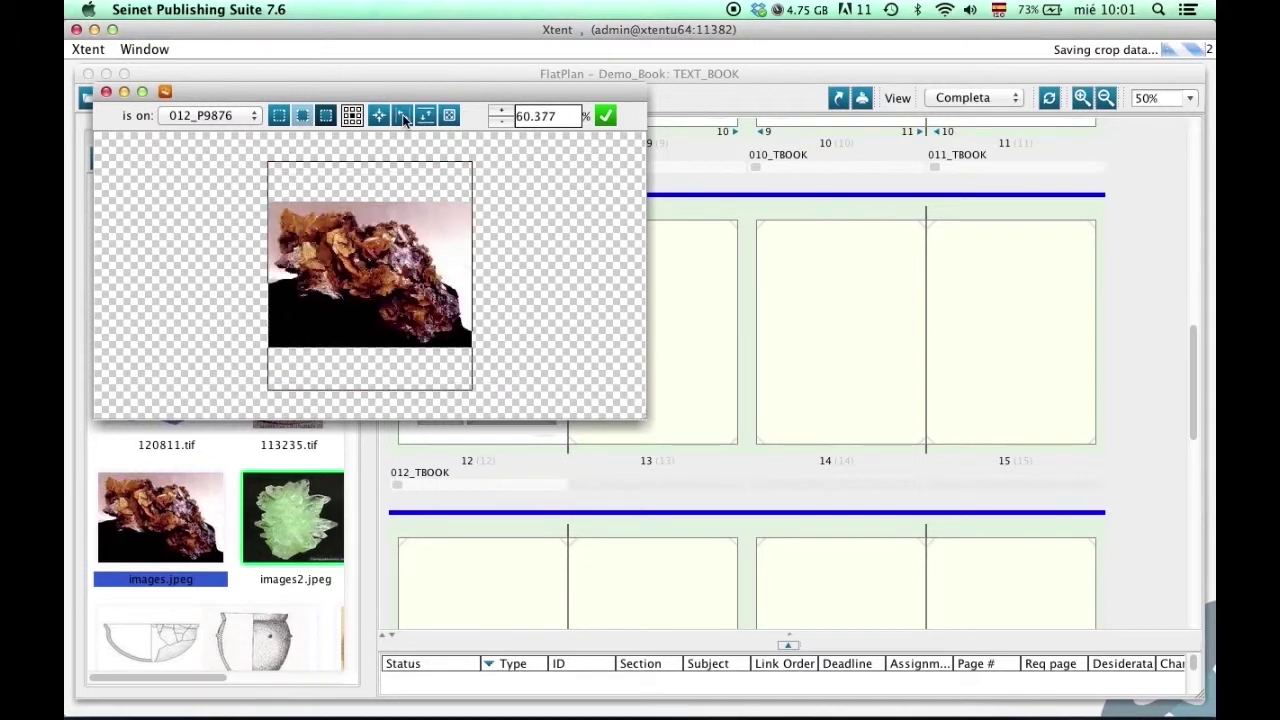
{"action": "left_click", "coordinate": [607, 116]}
Switch the flatplan to Preview view and browse back from the page 12–13 spread to pages 6–7.
{"action": "right_click", "coordinate": [472, 430]}
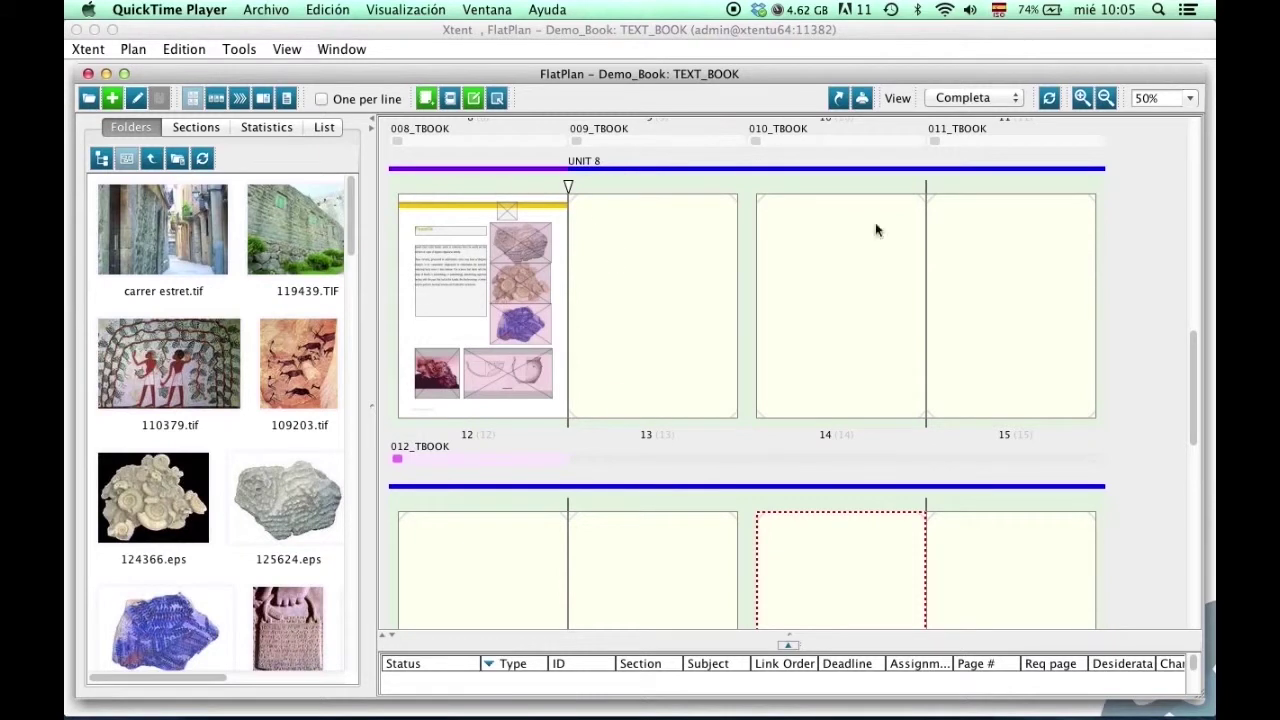
{"action": "left_click", "coordinate": [975, 97]}
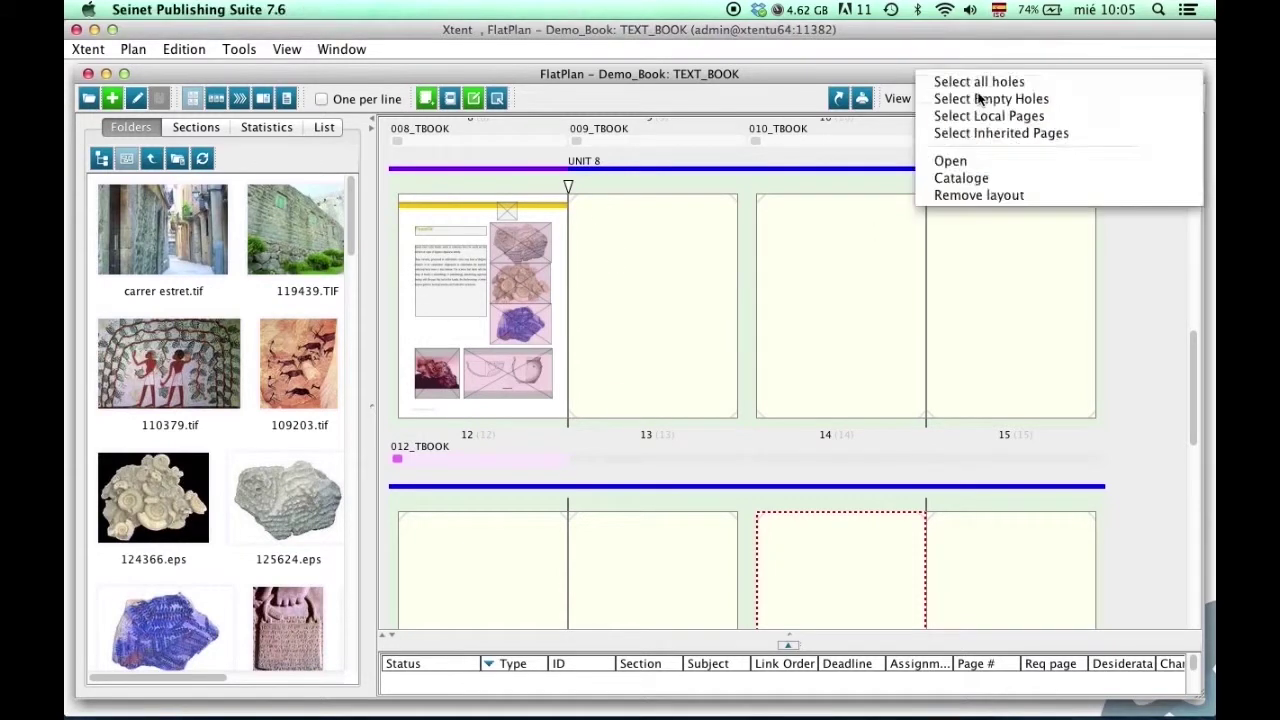
{"action": "left_click", "coordinate": [955, 114]}
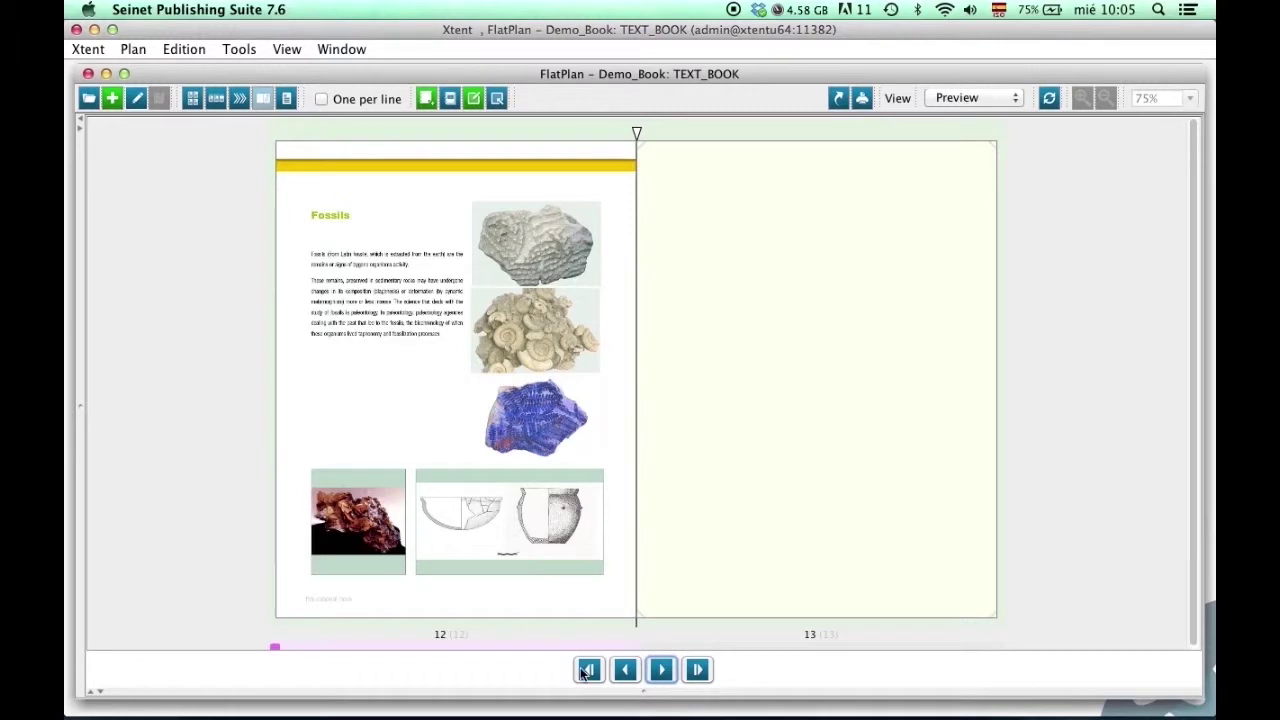
{"action": "left_click", "coordinate": [626, 671]}
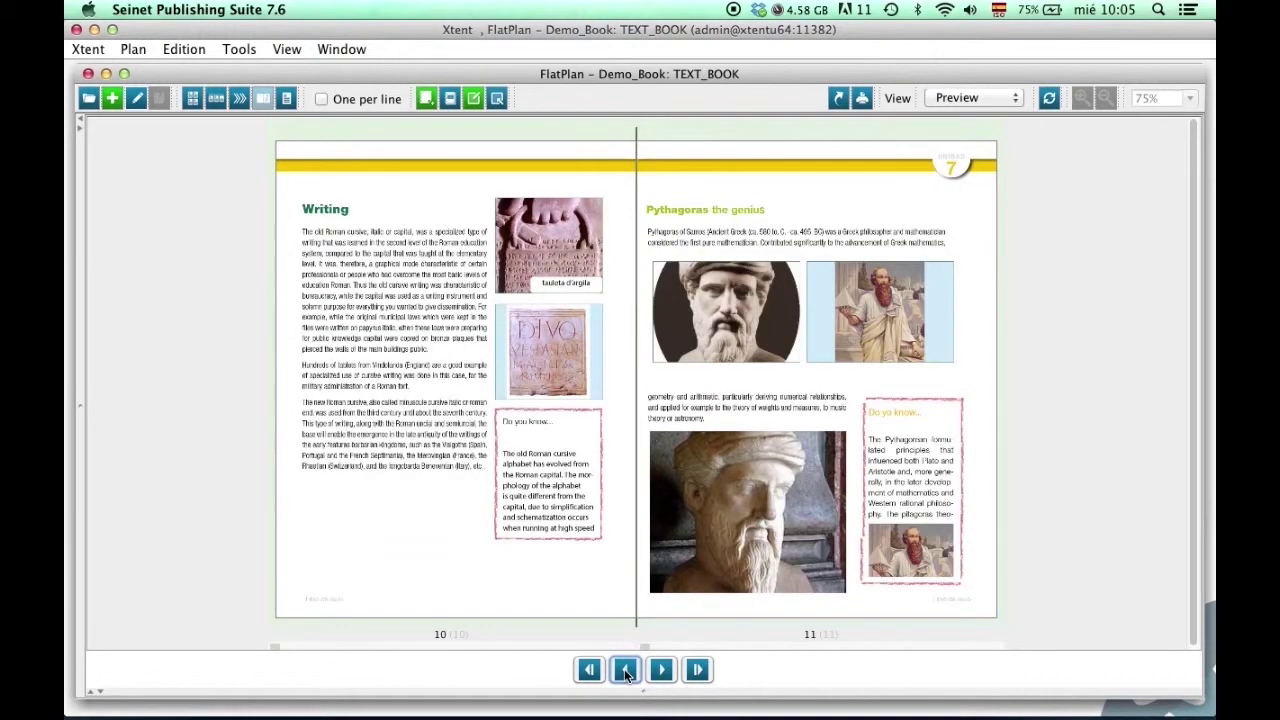
{"action": "left_click", "coordinate": [626, 671]}
{"action": "left_click", "coordinate": [626, 671]}
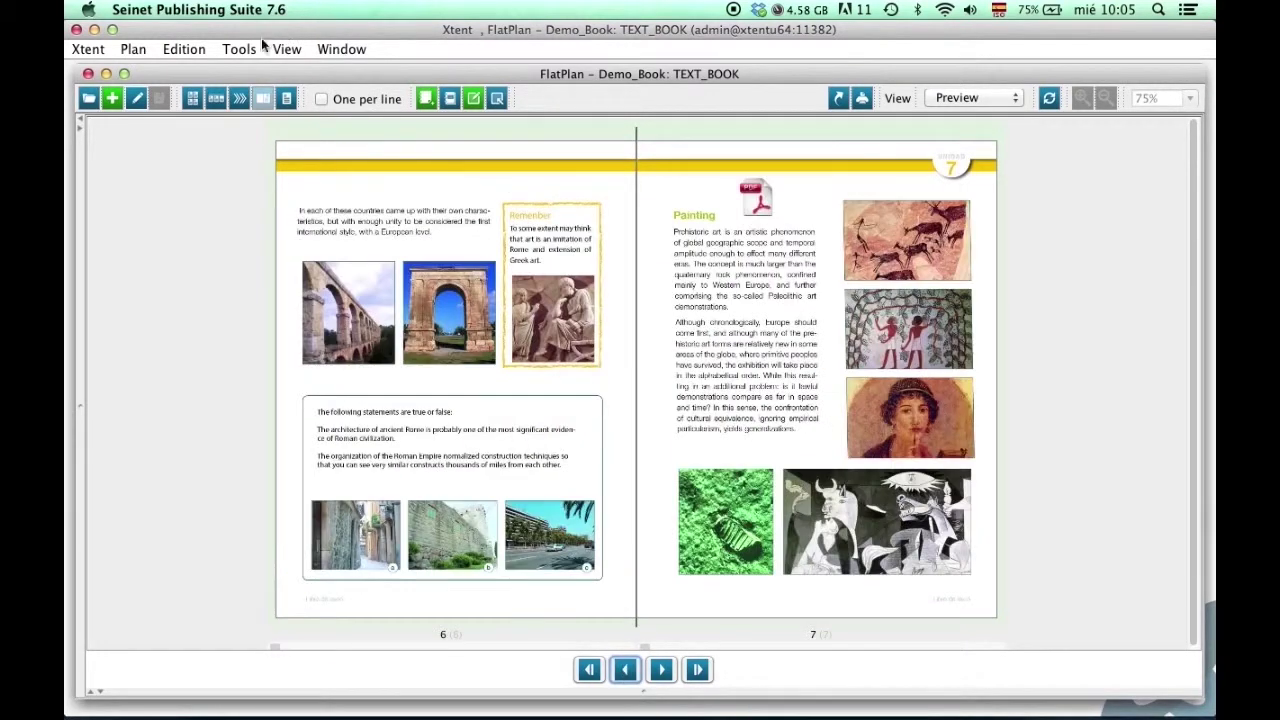
Look through the flatplan's PDF tools and examine the Enfocus PitStop Server preflight report.
{"action": "left_click", "coordinate": [240, 49]}
{"action": "left_click", "coordinate": [240, 49]}
{"action": "left_click", "coordinate": [240, 49]}
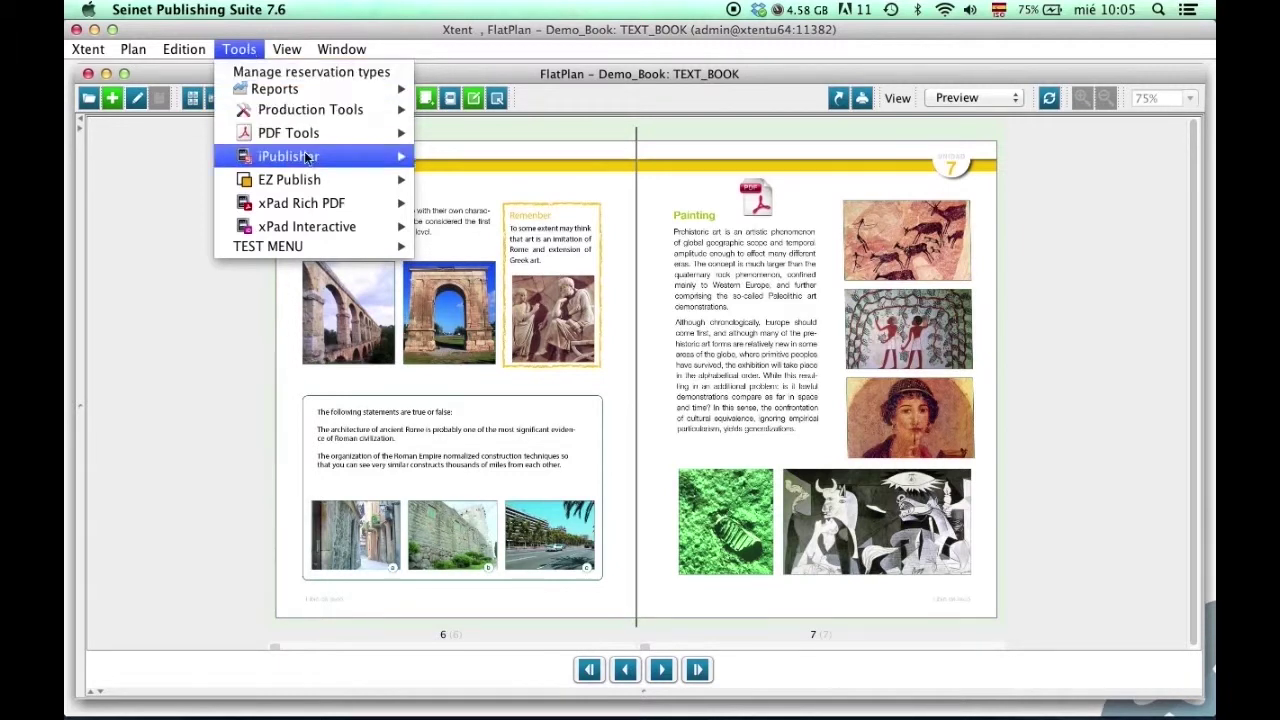
{"action": "mouse_move", "coordinate": [308, 134]}
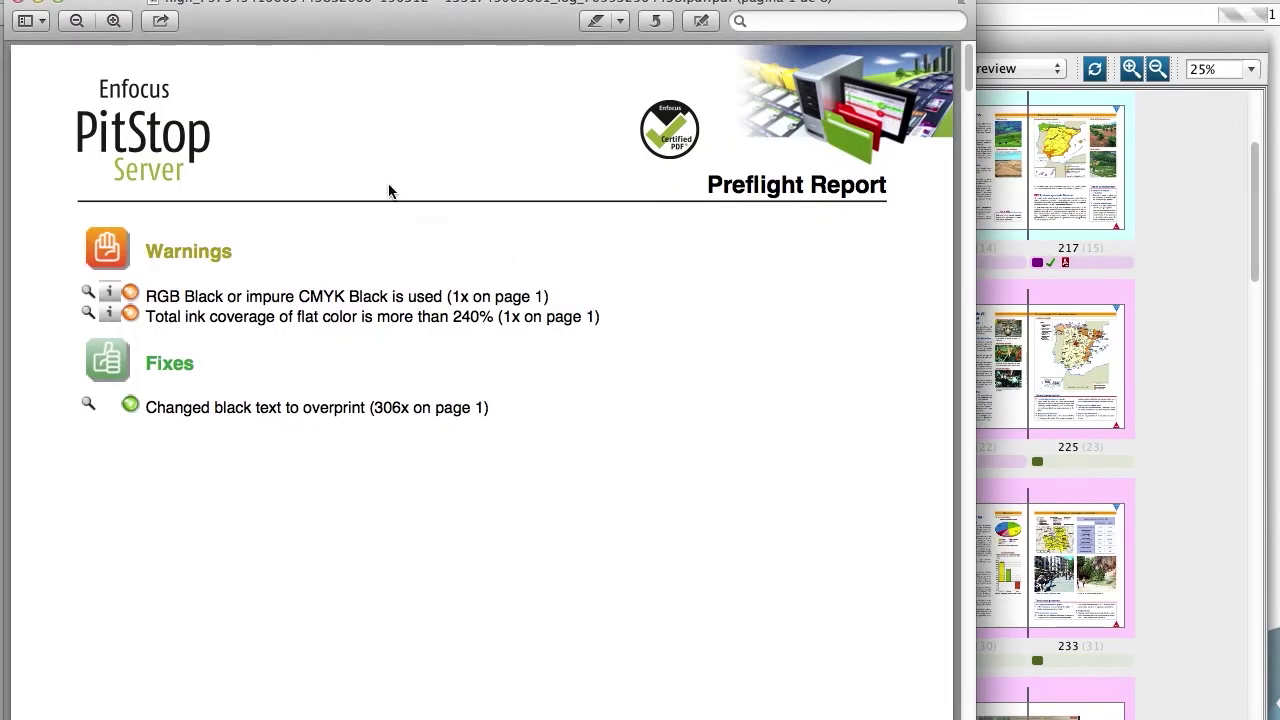
{"action": "scroll", "coordinate": [360, 200], "scroll_direction": "down", "scroll_amount": 10}
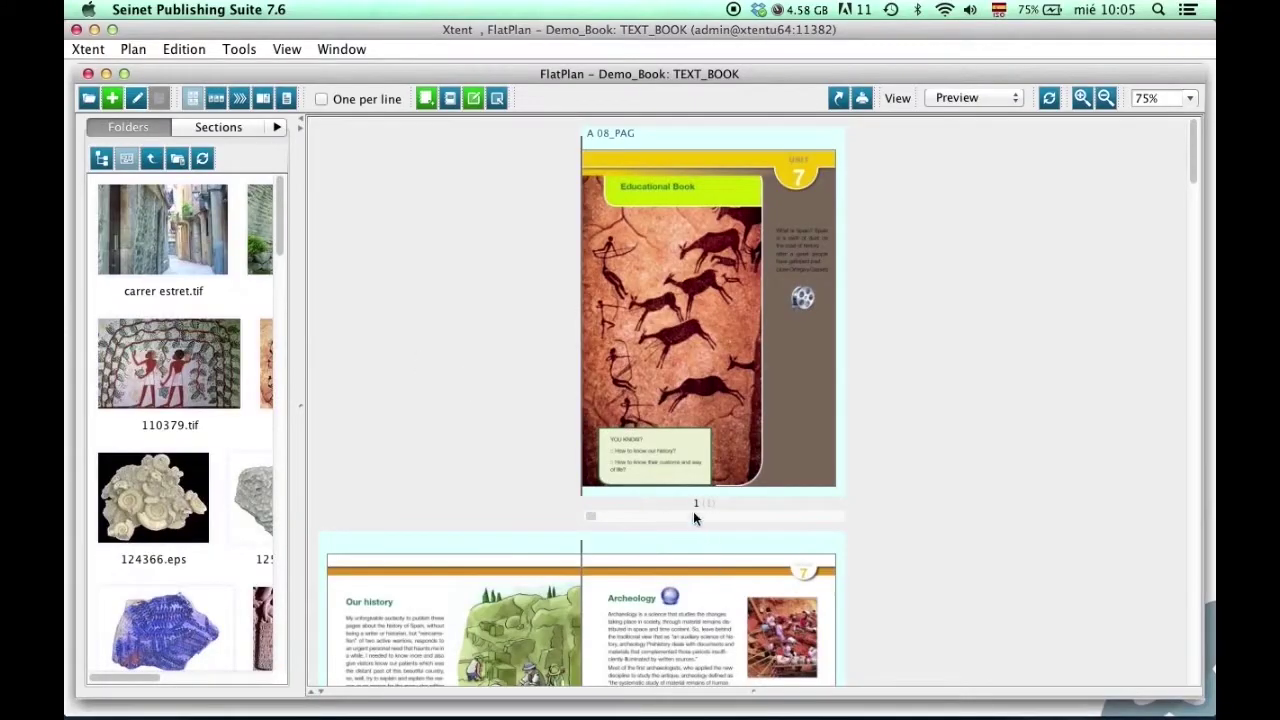
Select page 1, the Educational Book cover, and open the destination folder choices for sending it out.
{"action": "right_click", "coordinate": [695, 505]}
{"action": "left_click", "coordinate": [757, 460]}
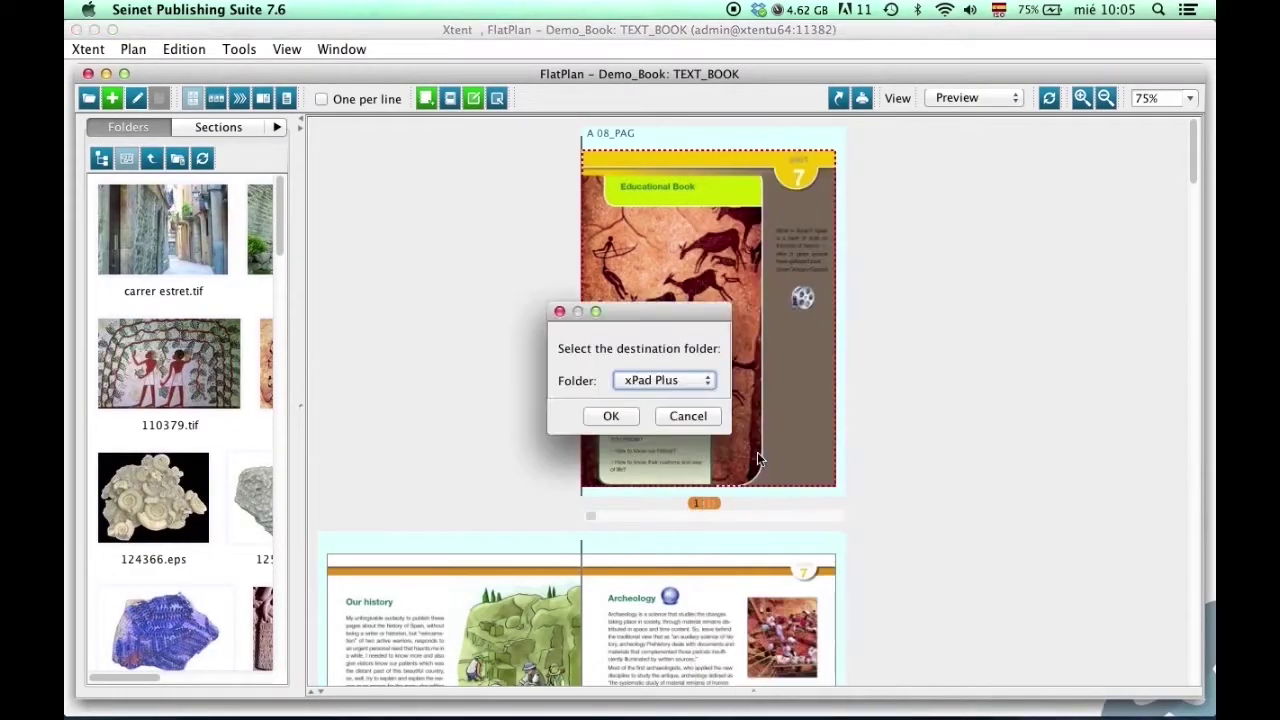
{"action": "left_click", "coordinate": [698, 386]}
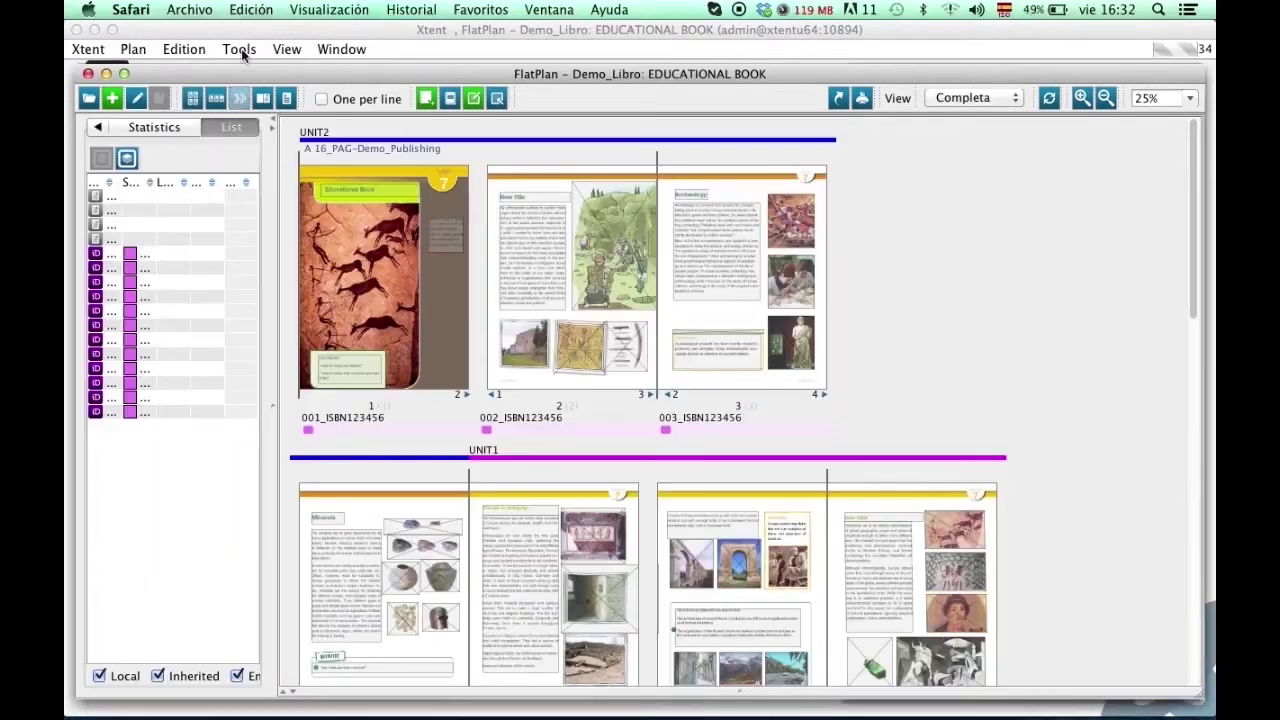
Generate the Images Charge report for the EDUCATIONAL BOOK flatplan and look through the image charges by page.
{"action": "left_click", "coordinate": [240, 50]}
{"action": "mouse_move", "coordinate": [260, 88]}
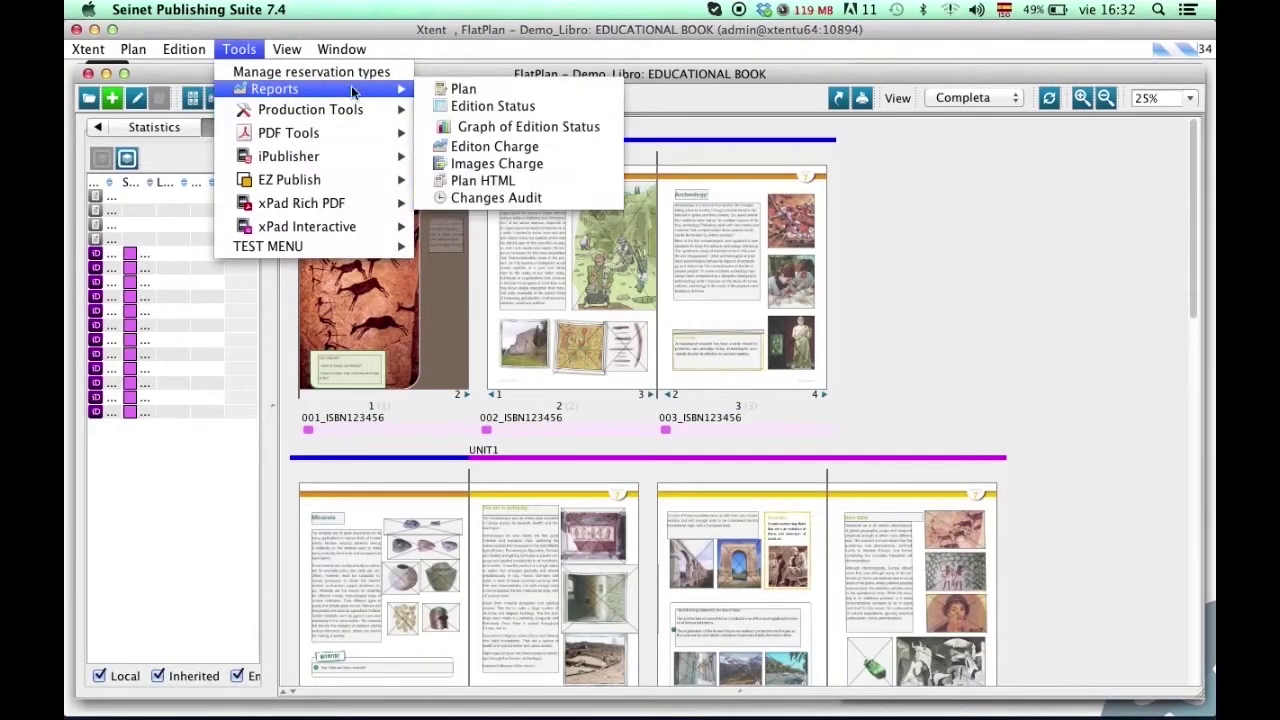
{"action": "left_click", "coordinate": [514, 165]}
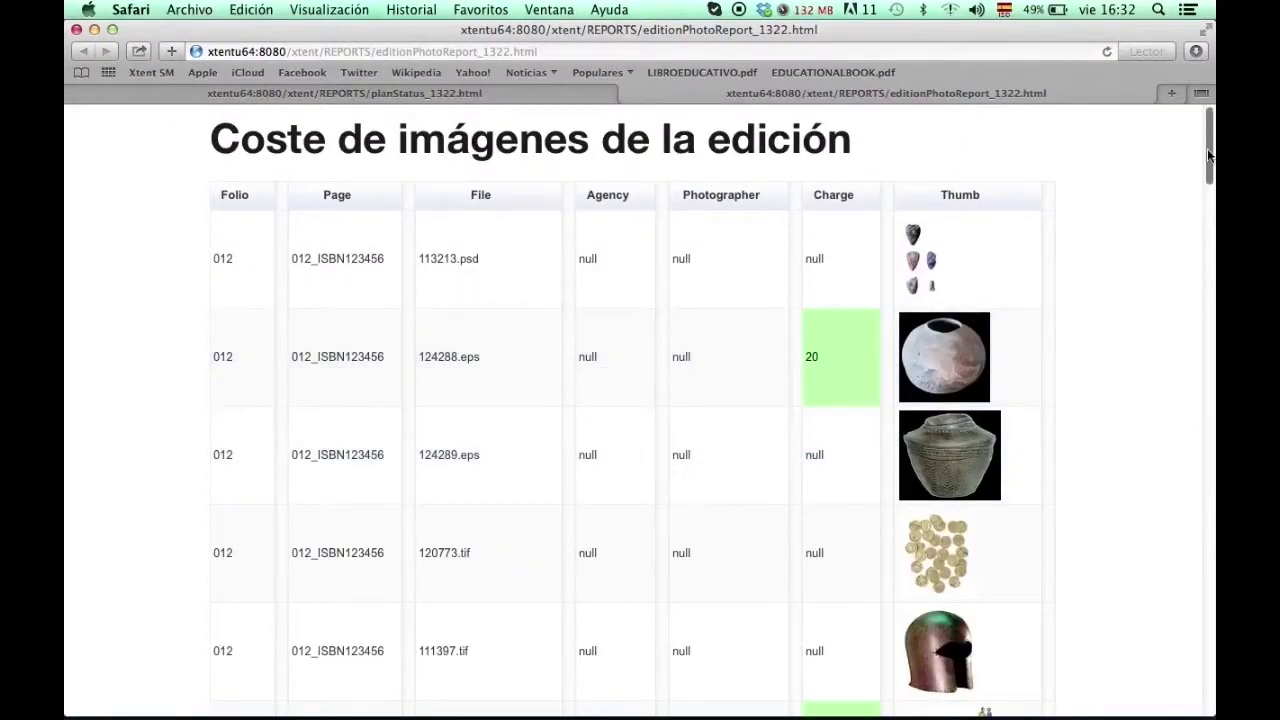
{"action": "scroll", "coordinate": [1208, 155], "scroll_direction": "down", "scroll_amount": 10}
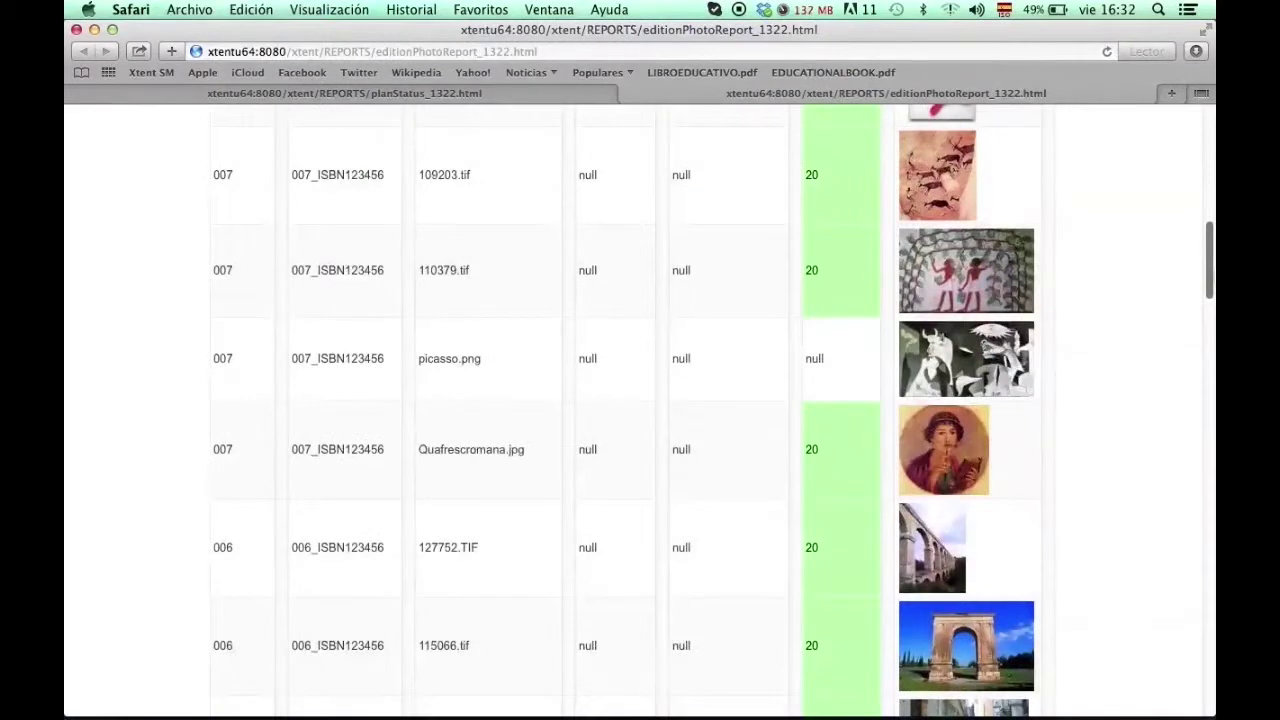